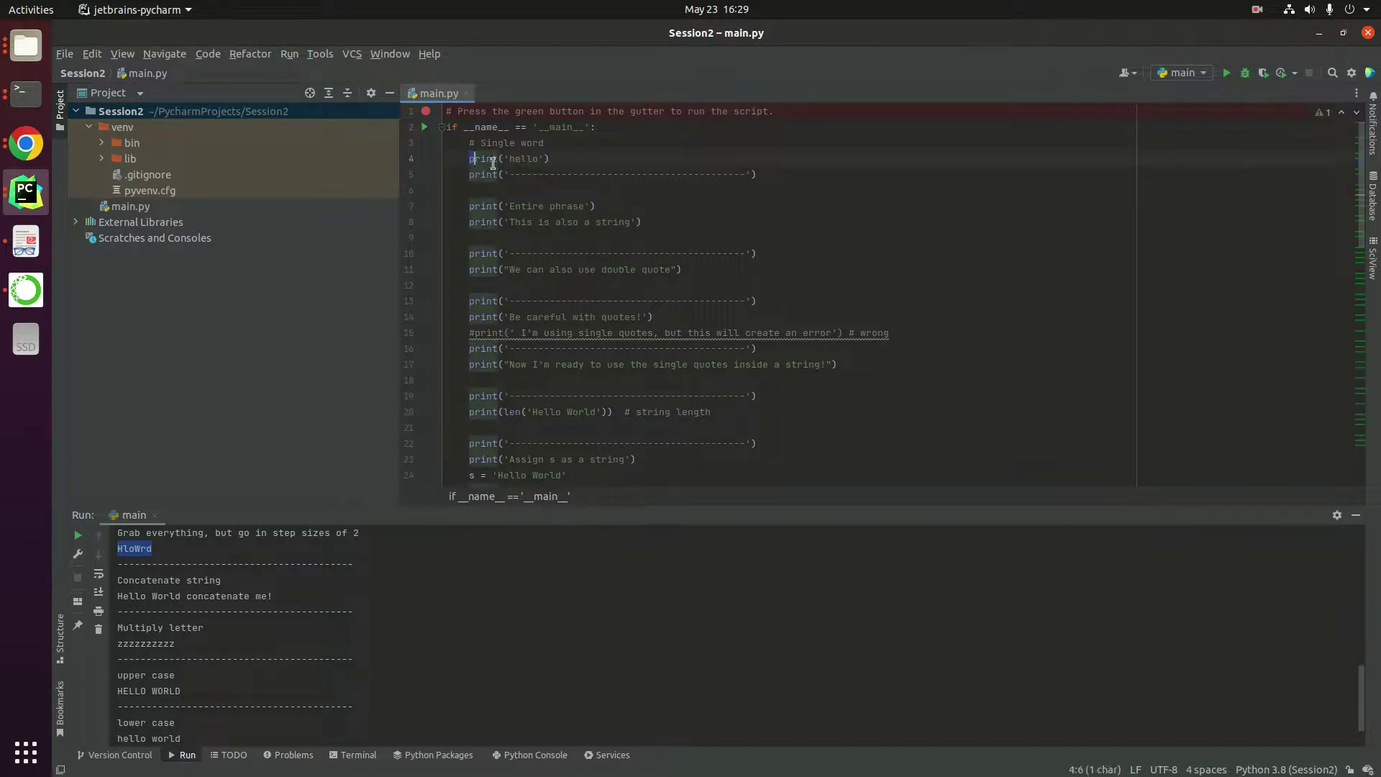
left_click_drag(470, 156, 588, 175)
left_click(709, 234)
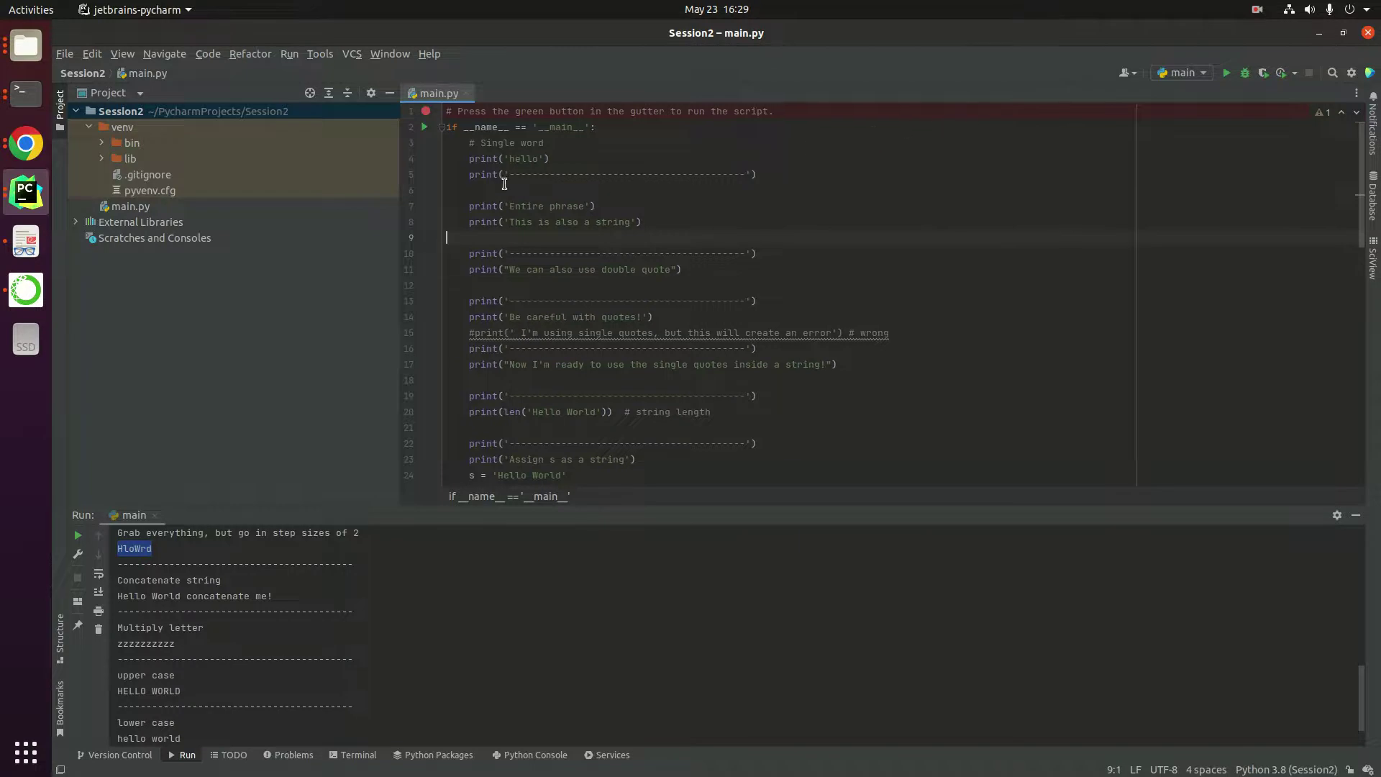
left_click_drag(469, 159, 565, 161)
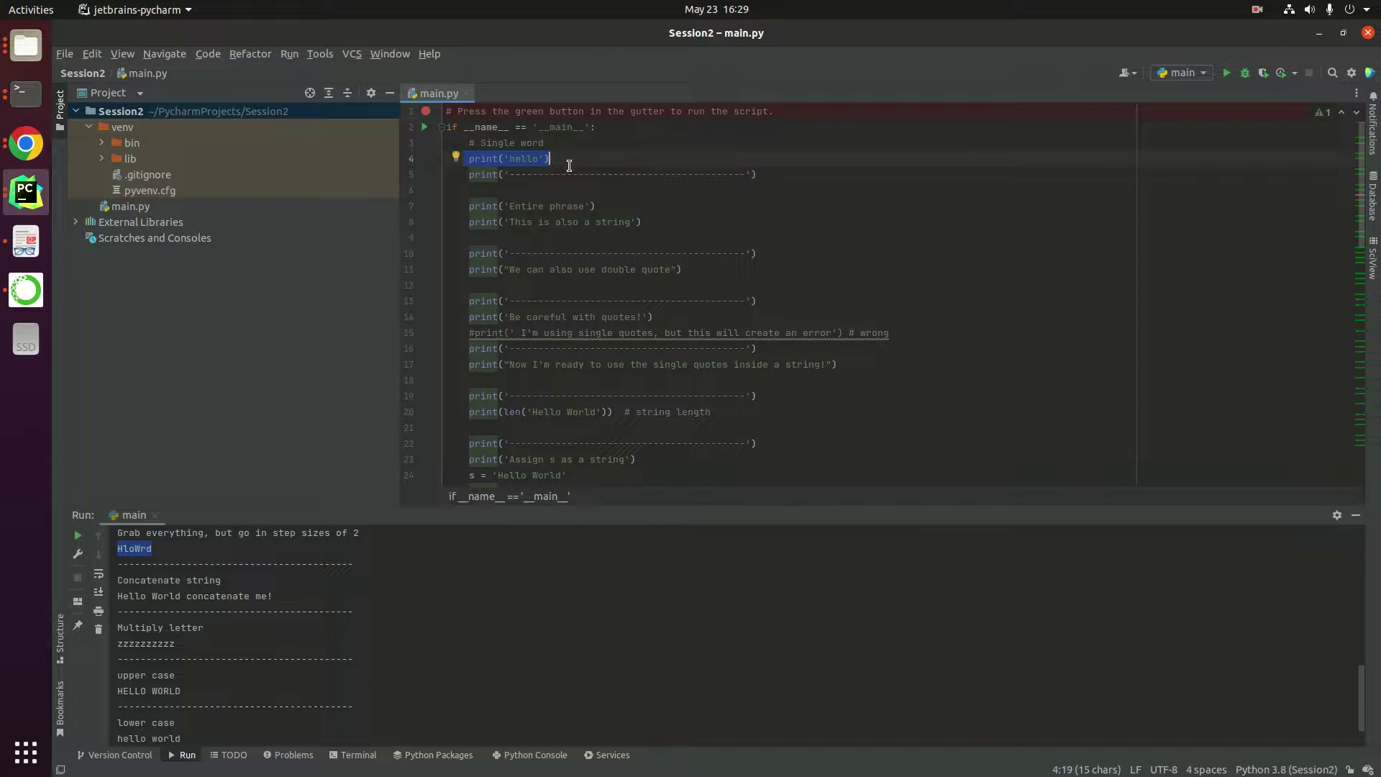
left_click_drag(468, 205, 637, 223)
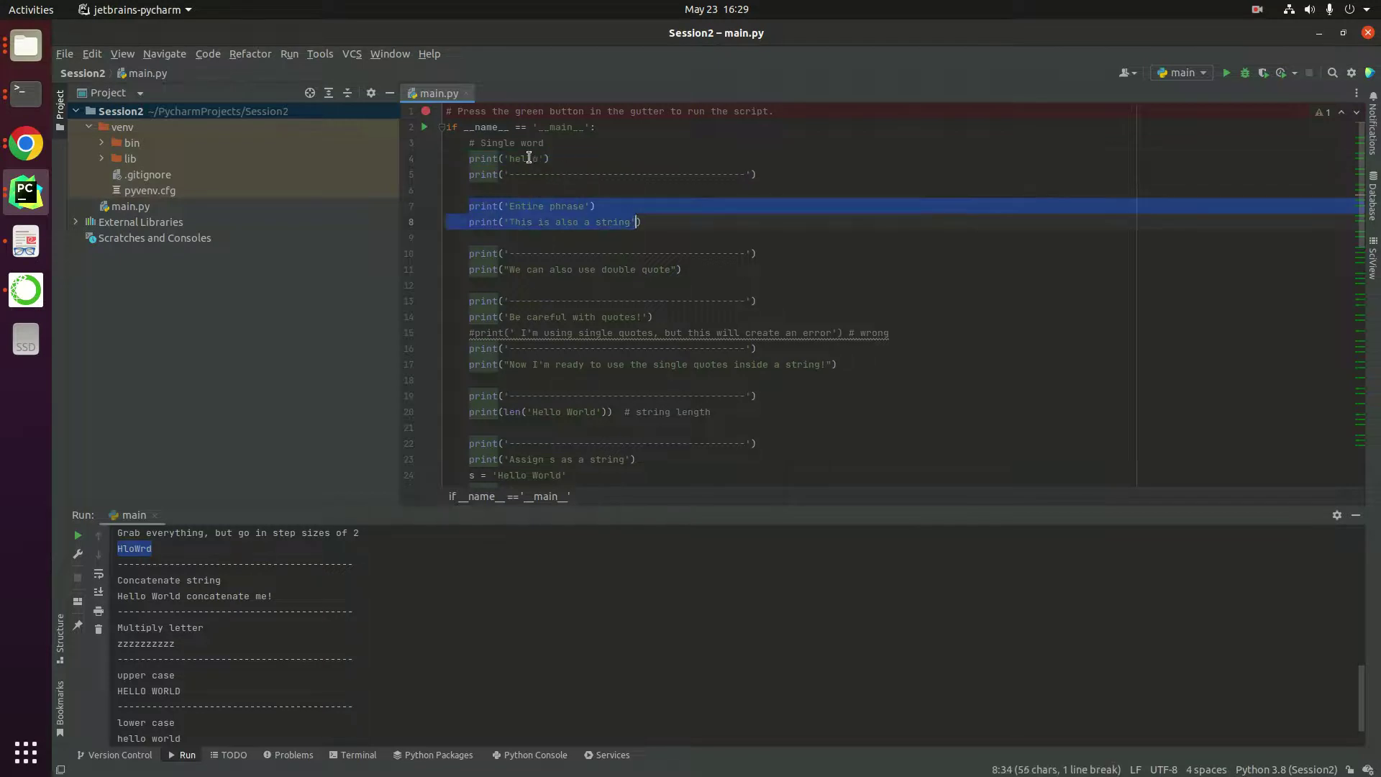
mouse_move(553, 158)
left_mouse_down()
mouse_move(464, 159)
mouse_move(594, 222)
left_mouse_up()
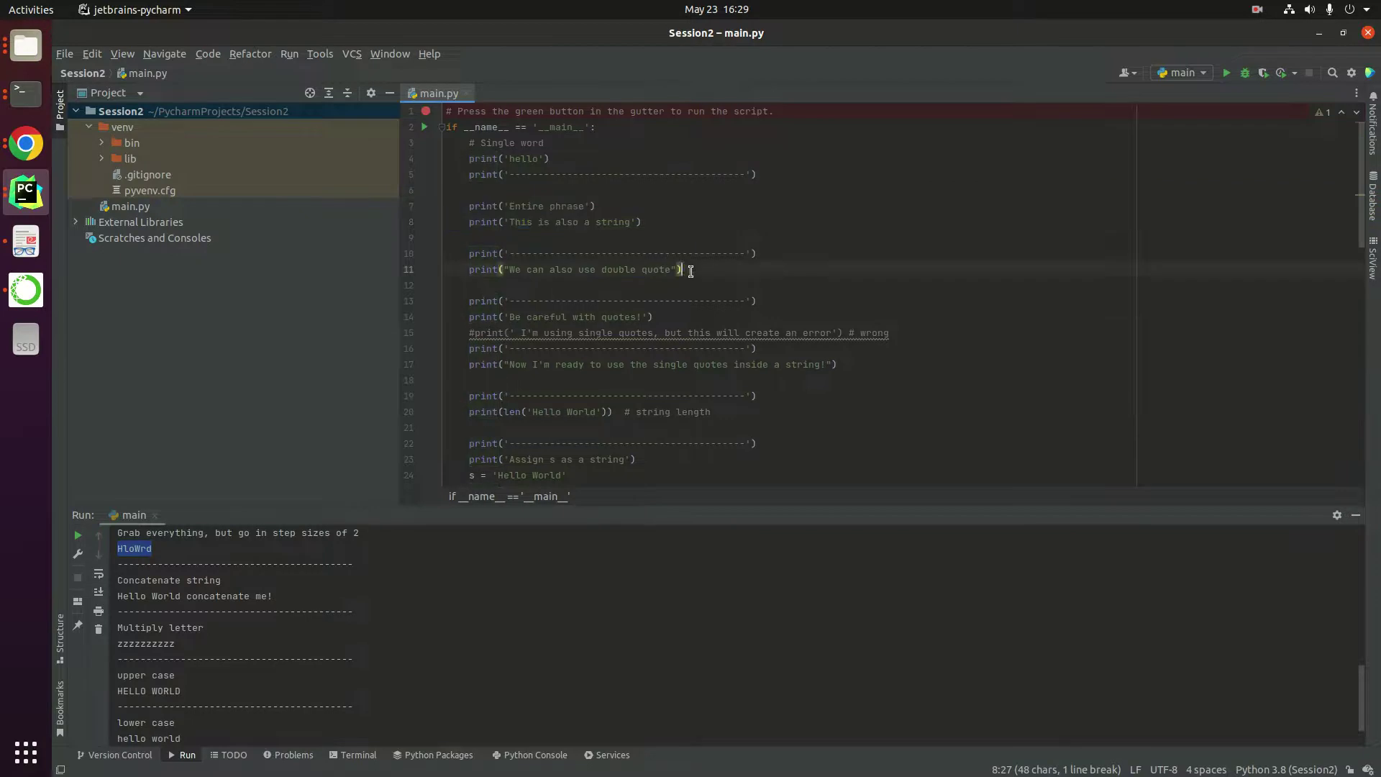
left_click_drag(681, 269, 450, 268)
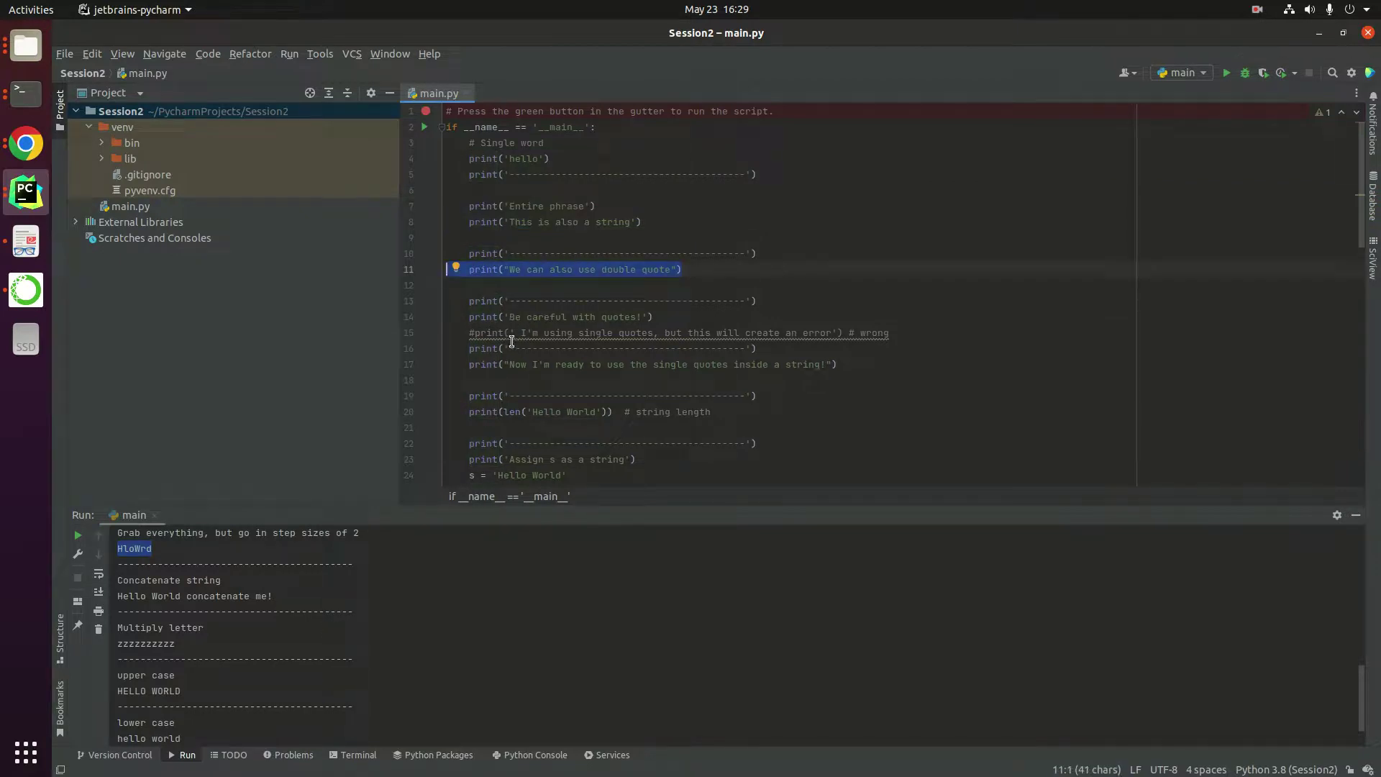
mouse_move(476, 333)
left_mouse_down()
mouse_move(546, 333)
mouse_move(514, 333)
left_mouse_up()
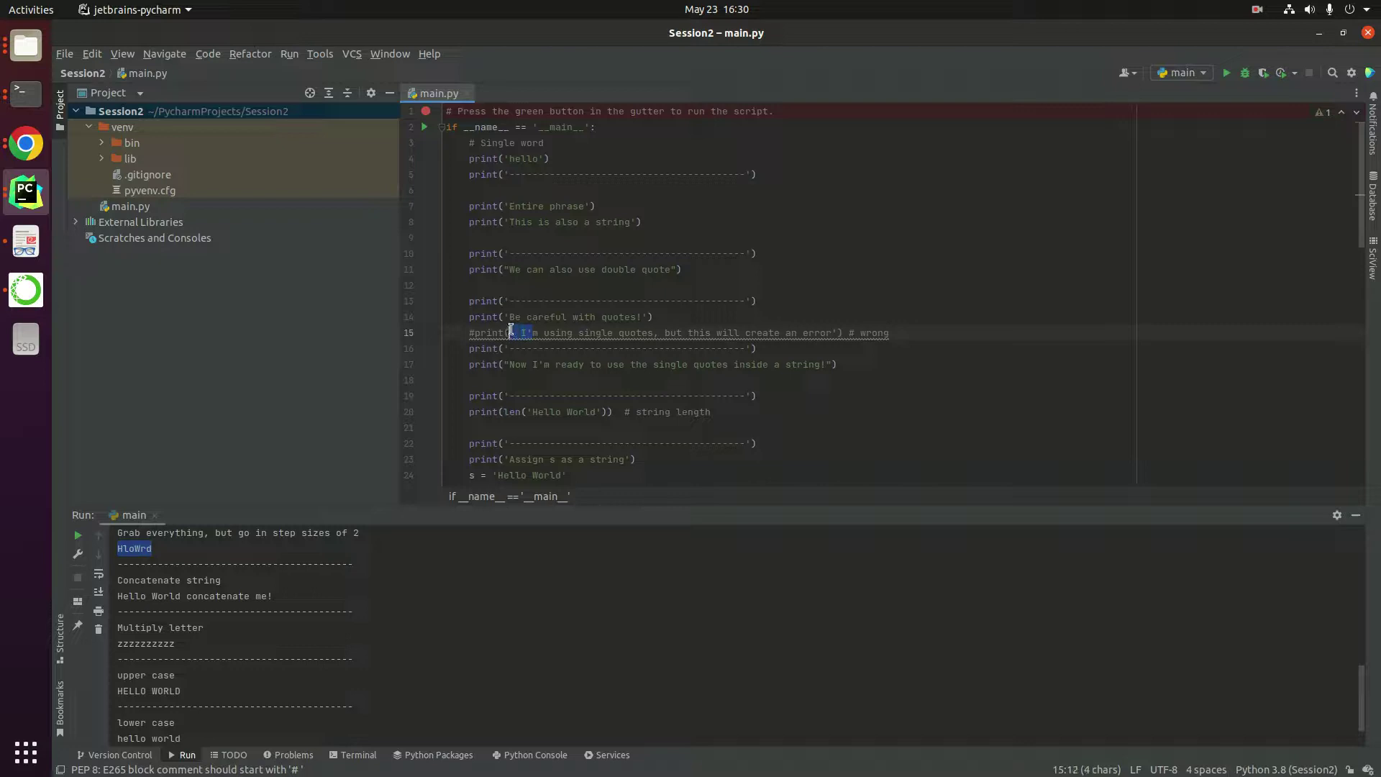
left_click(560, 333)
left_click(884, 333)
left_click(508, 364)
left_click_drag(823, 363, 832, 364)
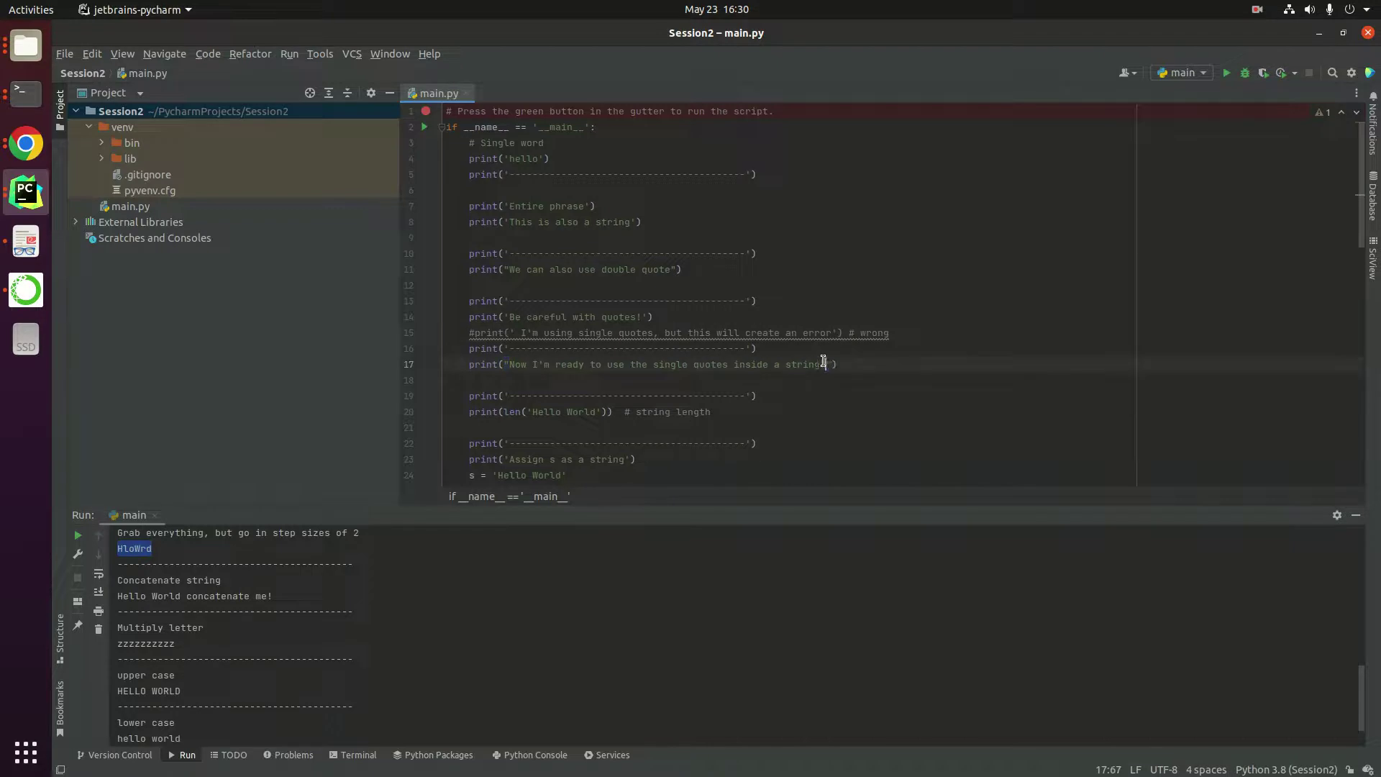
scroll(784, 382, "down", 3)
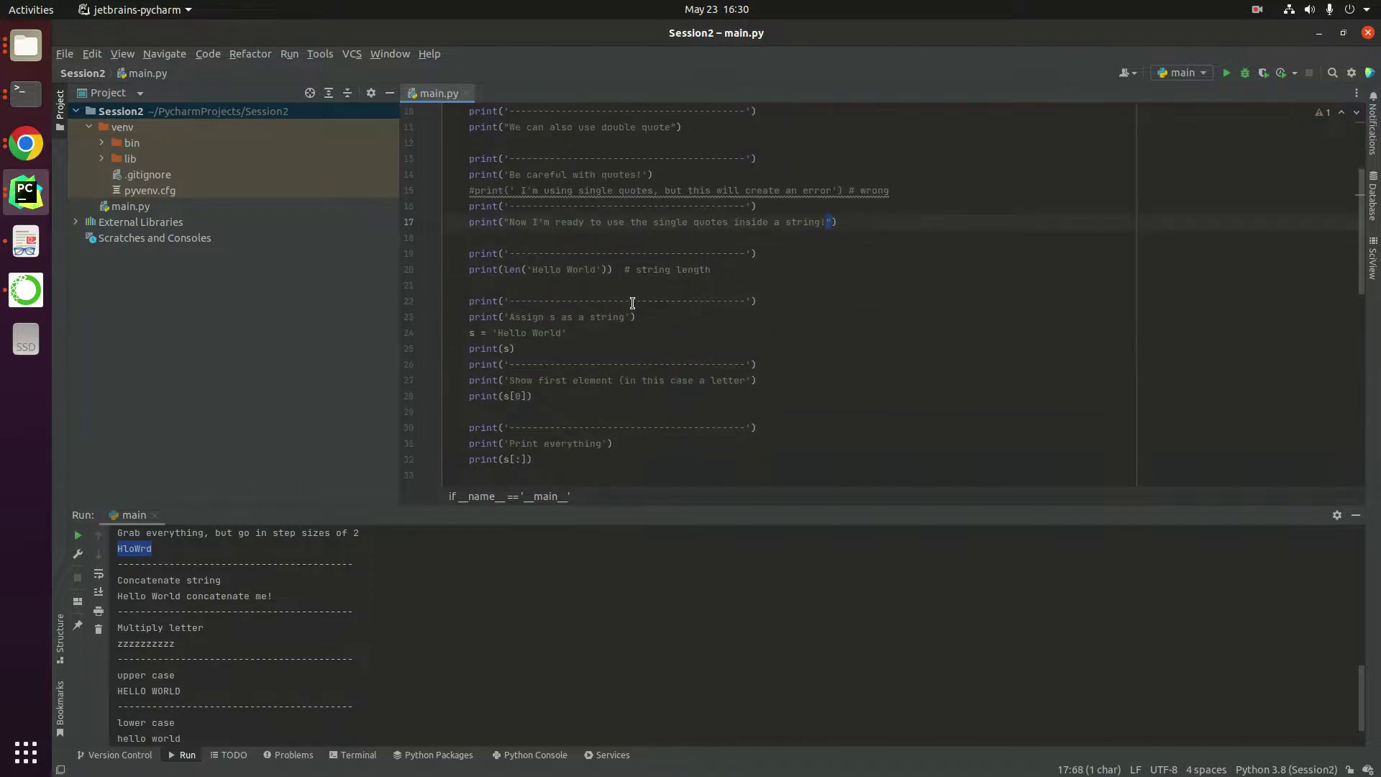
left_click_drag(503, 269, 607, 268)
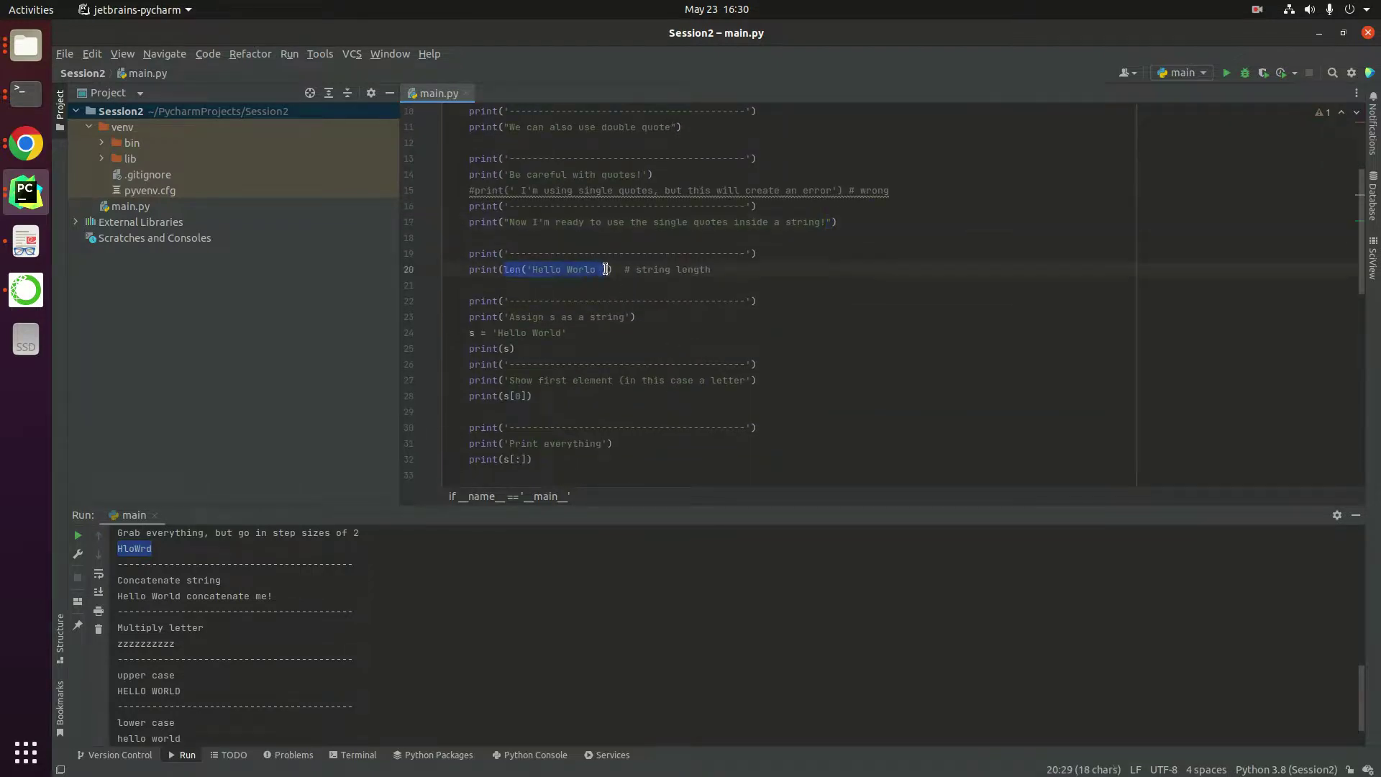
left_click(537, 283)
left_click_drag(503, 269, 519, 272)
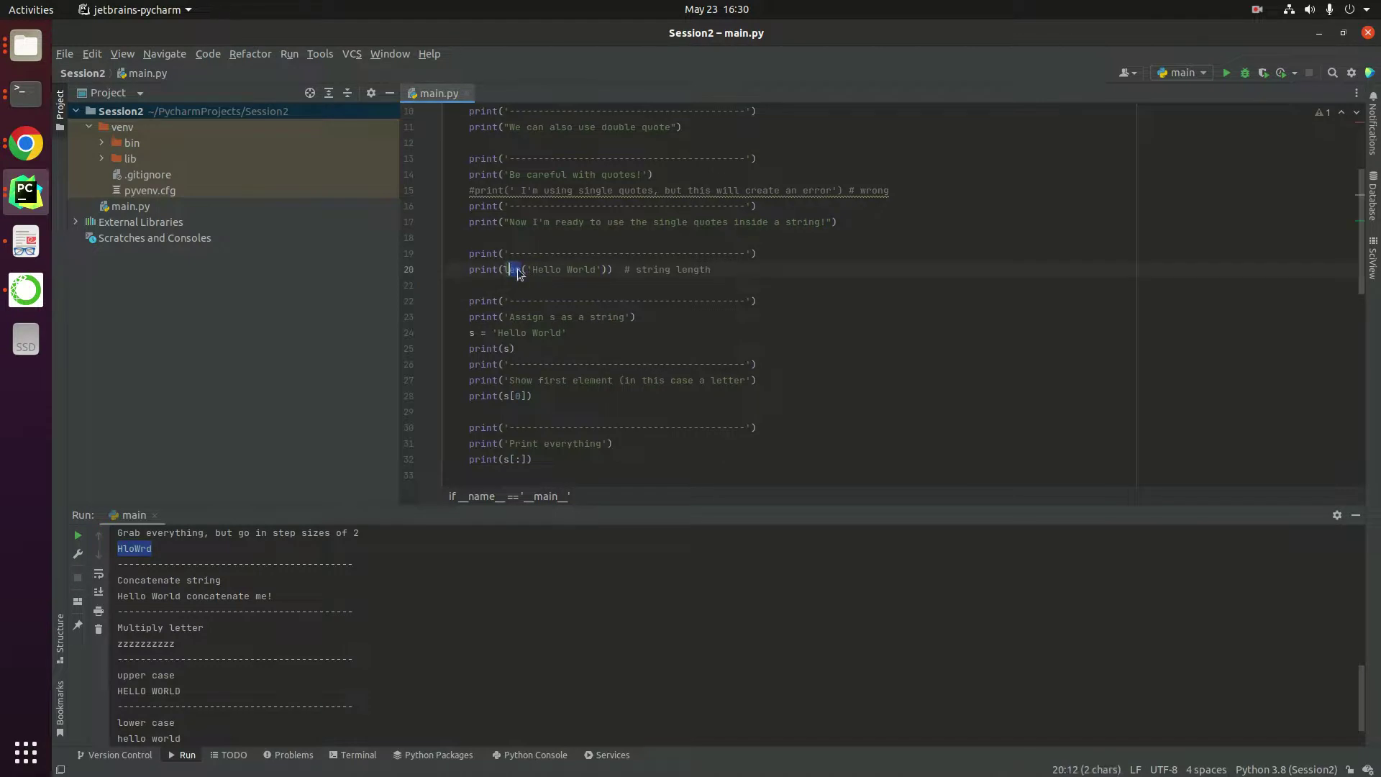
left_click(604, 269)
left_click_drag(604, 269, 600, 269)
left_click(489, 335)
double_click(529, 333)
left_click_drag(476, 333, 521, 333)
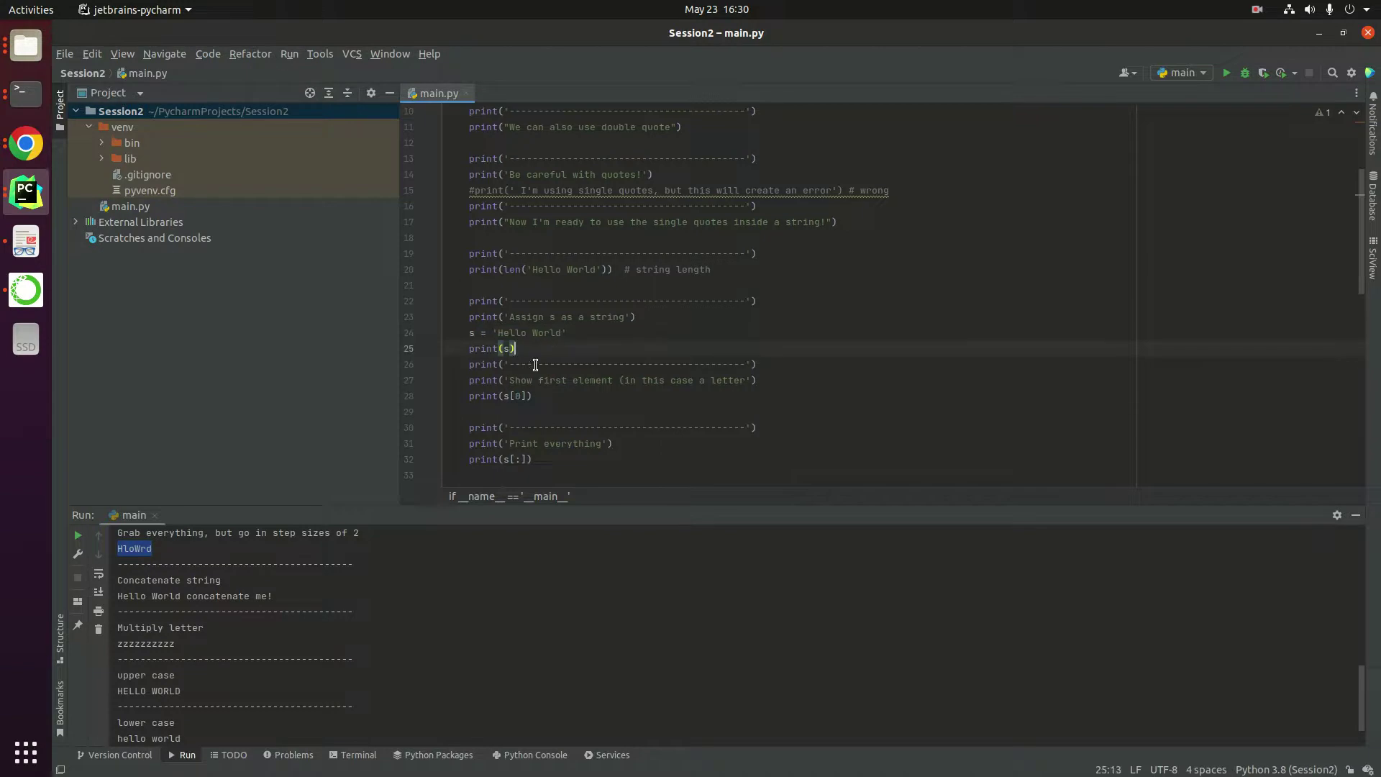
left_click(494, 348)
left_click(571, 364)
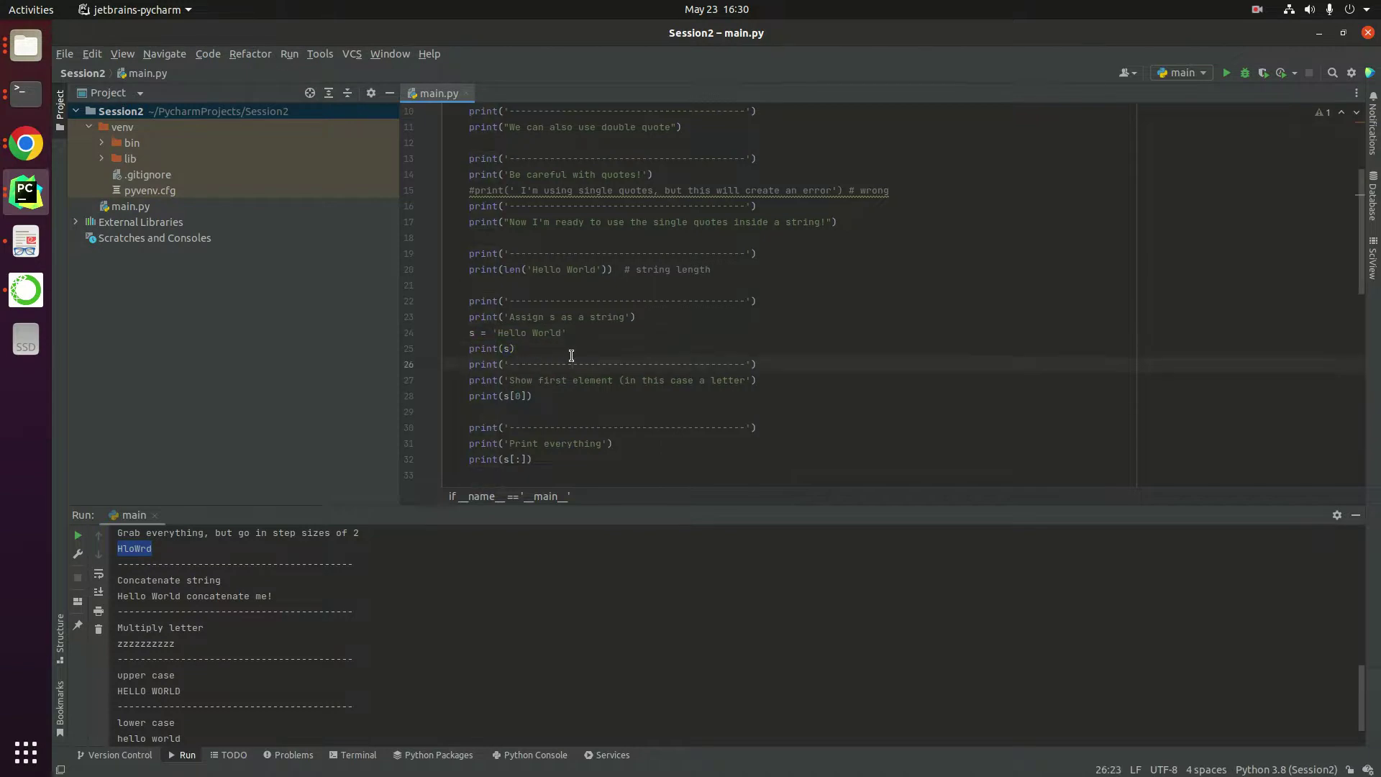
left_click_drag(469, 397, 535, 397)
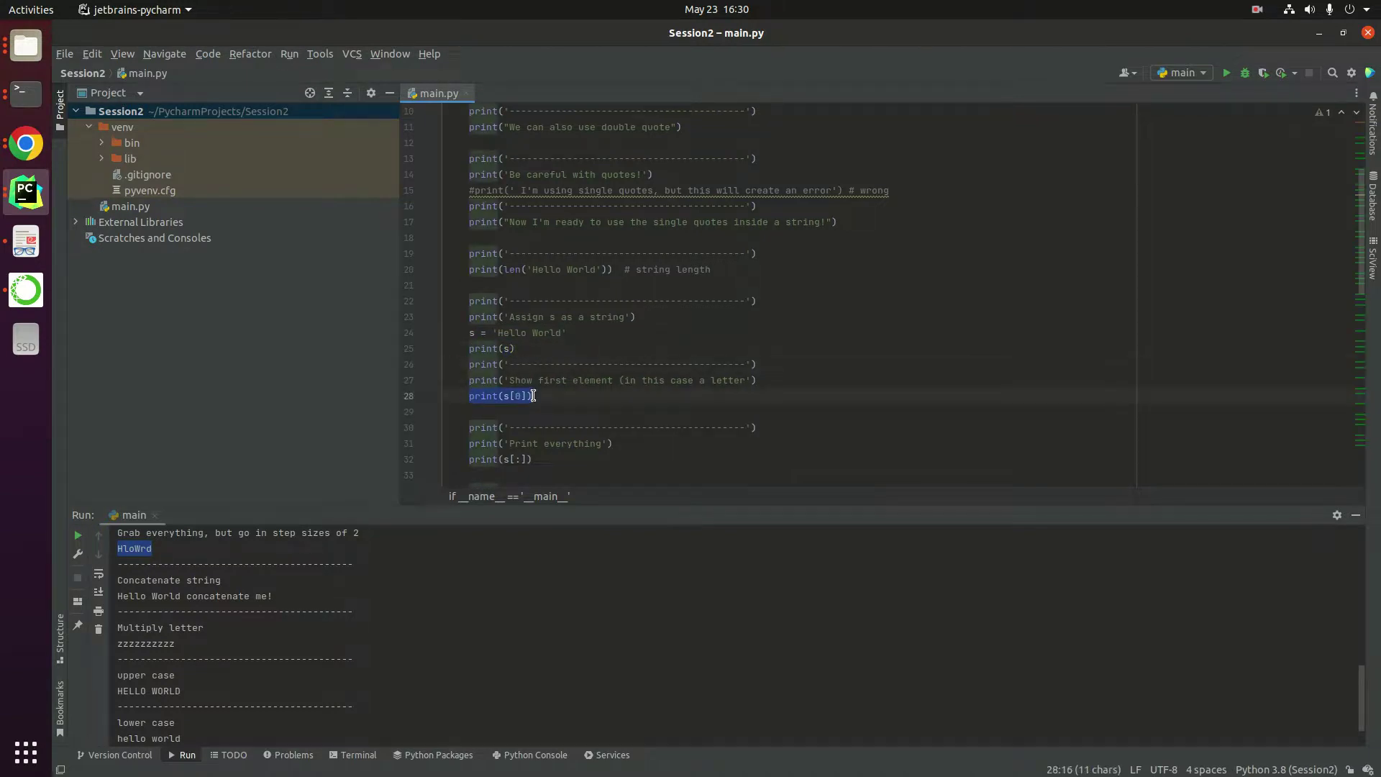
left_click(546, 396)
scroll(545, 396, "down", 3)
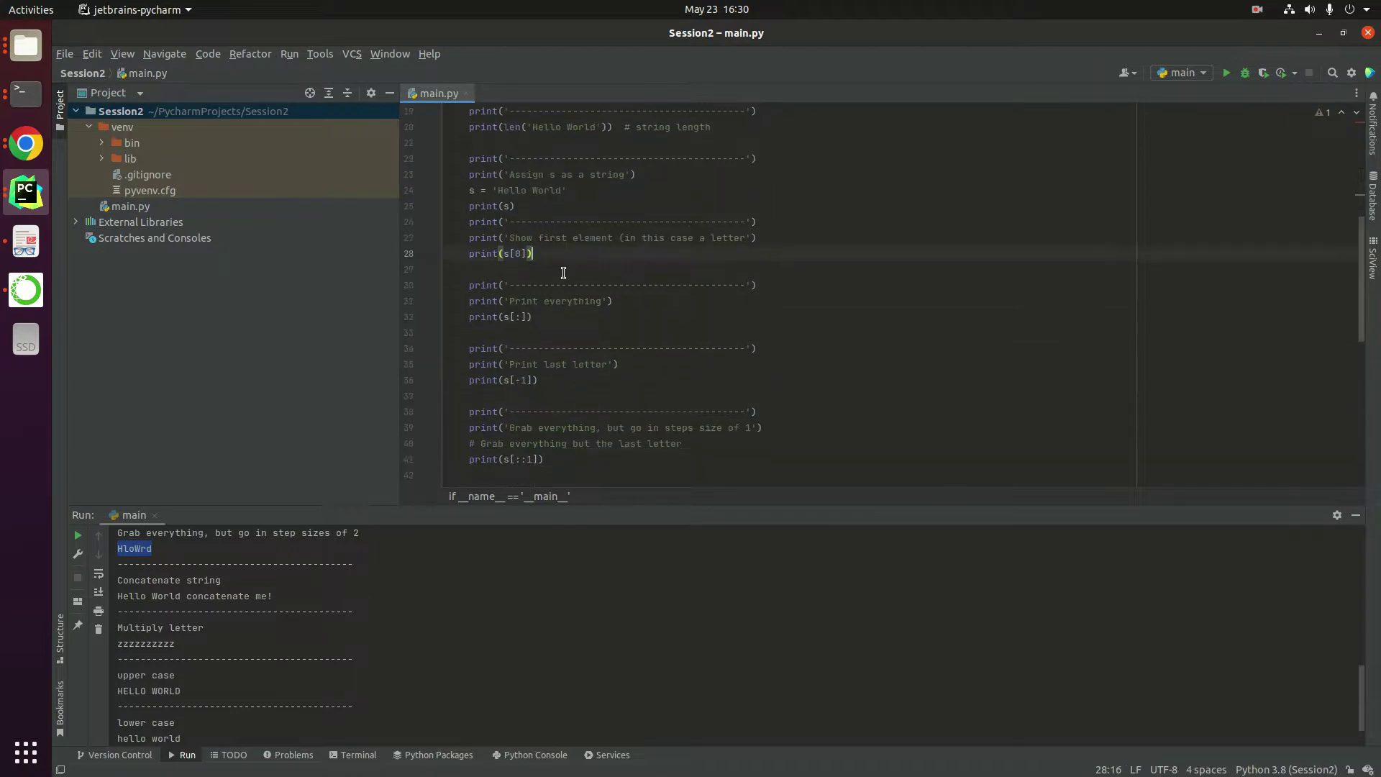
left_click_drag(469, 317, 545, 316)
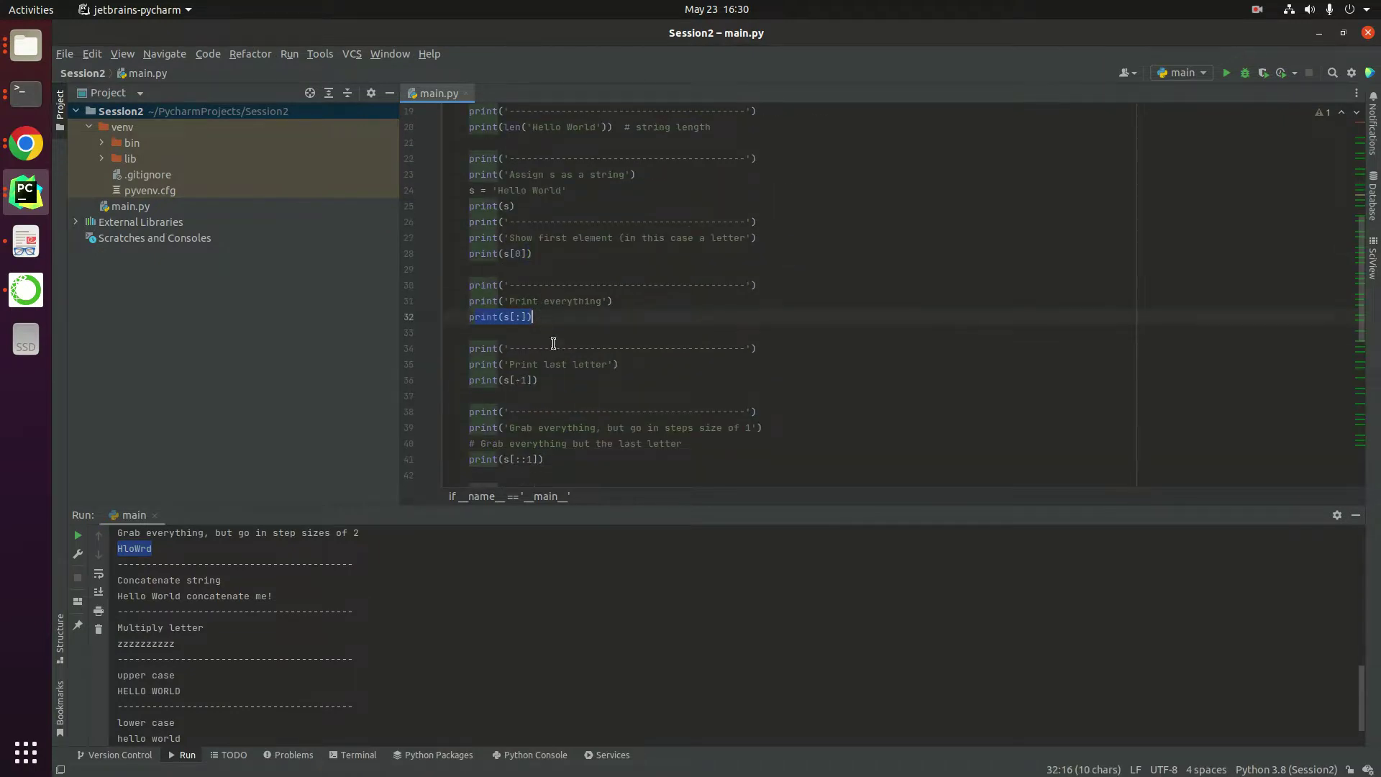
left_click_drag(538, 380, 469, 380)
scroll(486, 380, "down", 3)
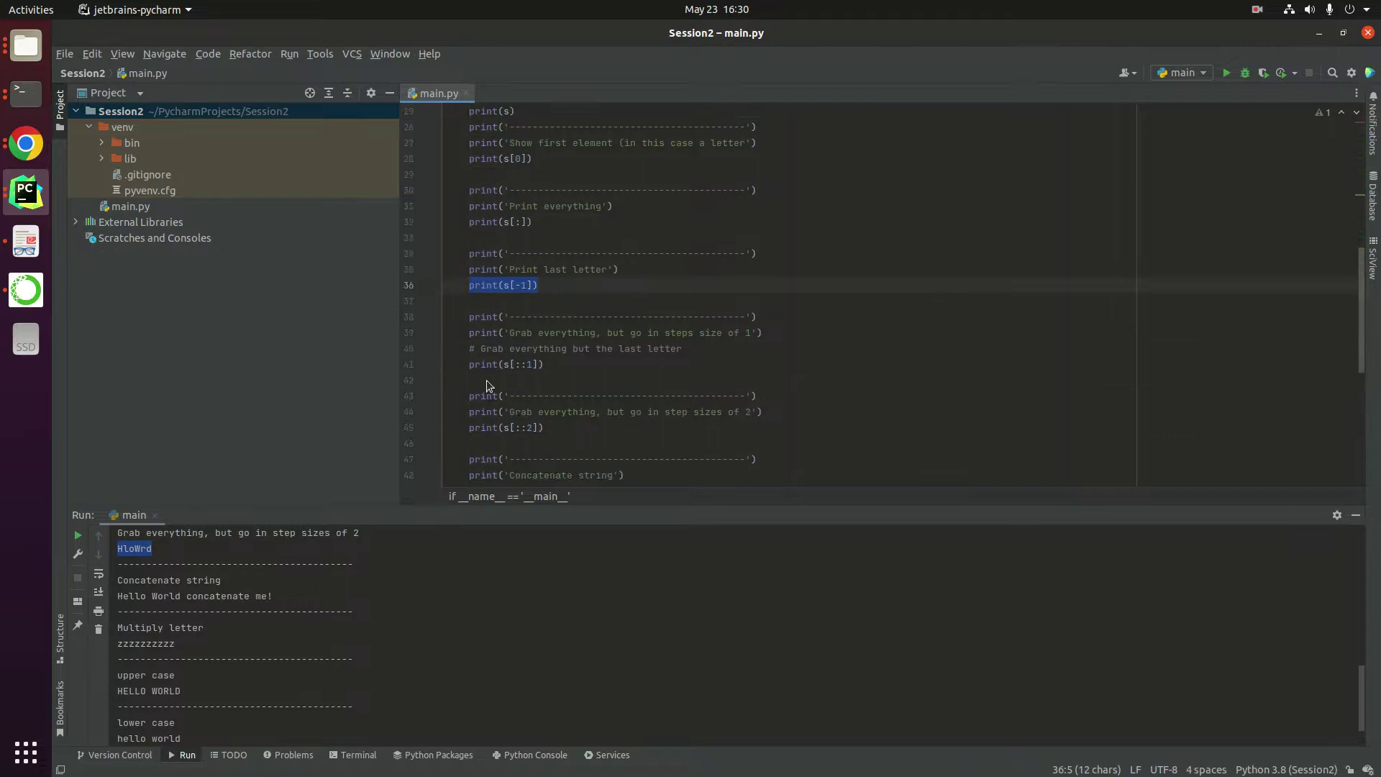
left_click(469, 364)
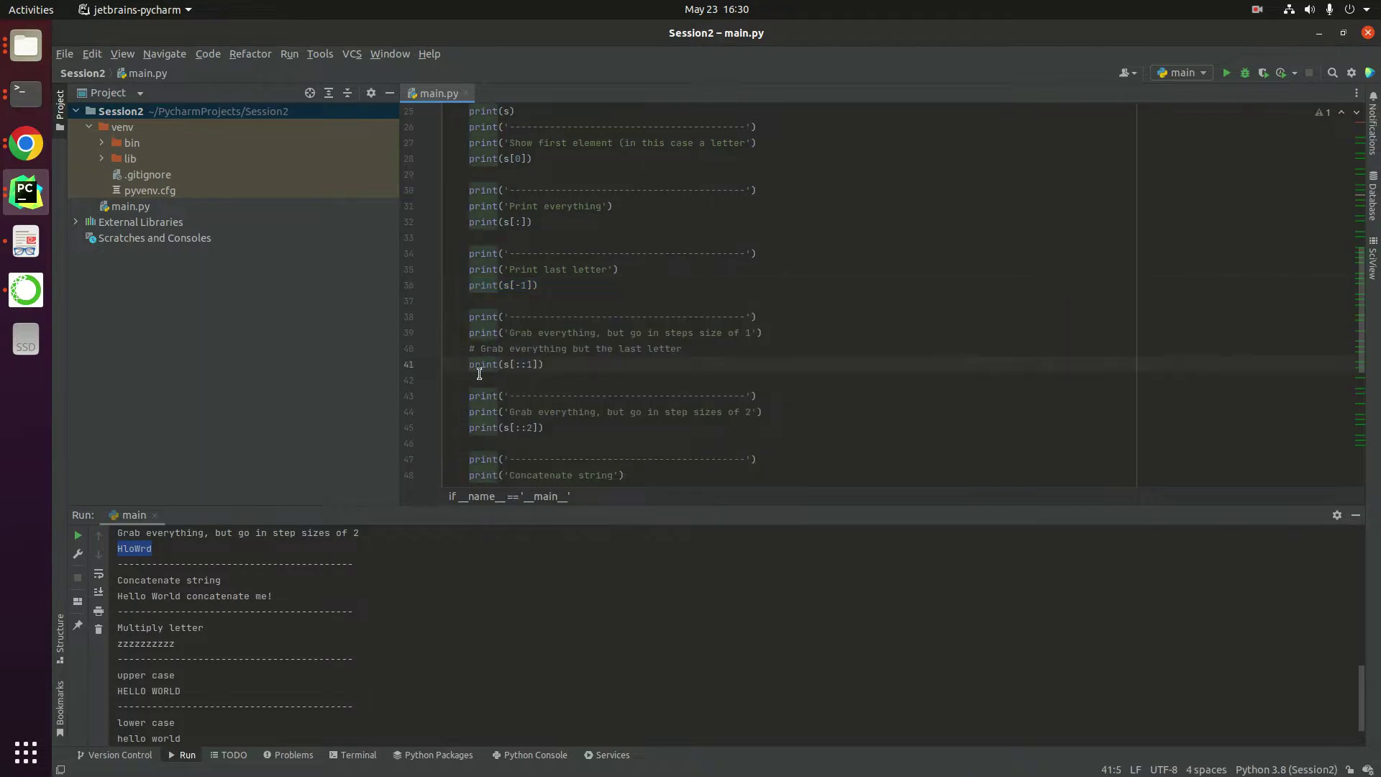
left_click_drag(478, 373, 547, 365)
left_click(554, 374)
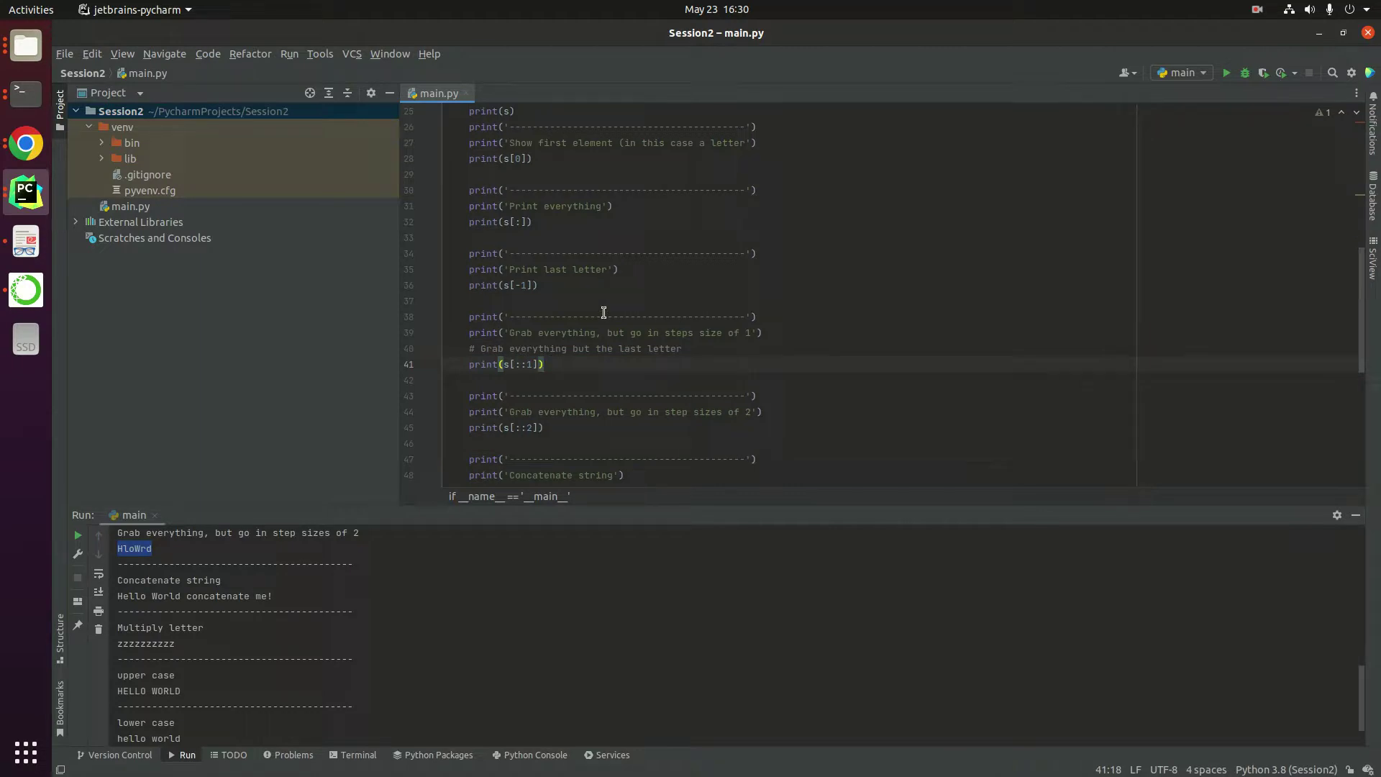
left_click(546, 428)
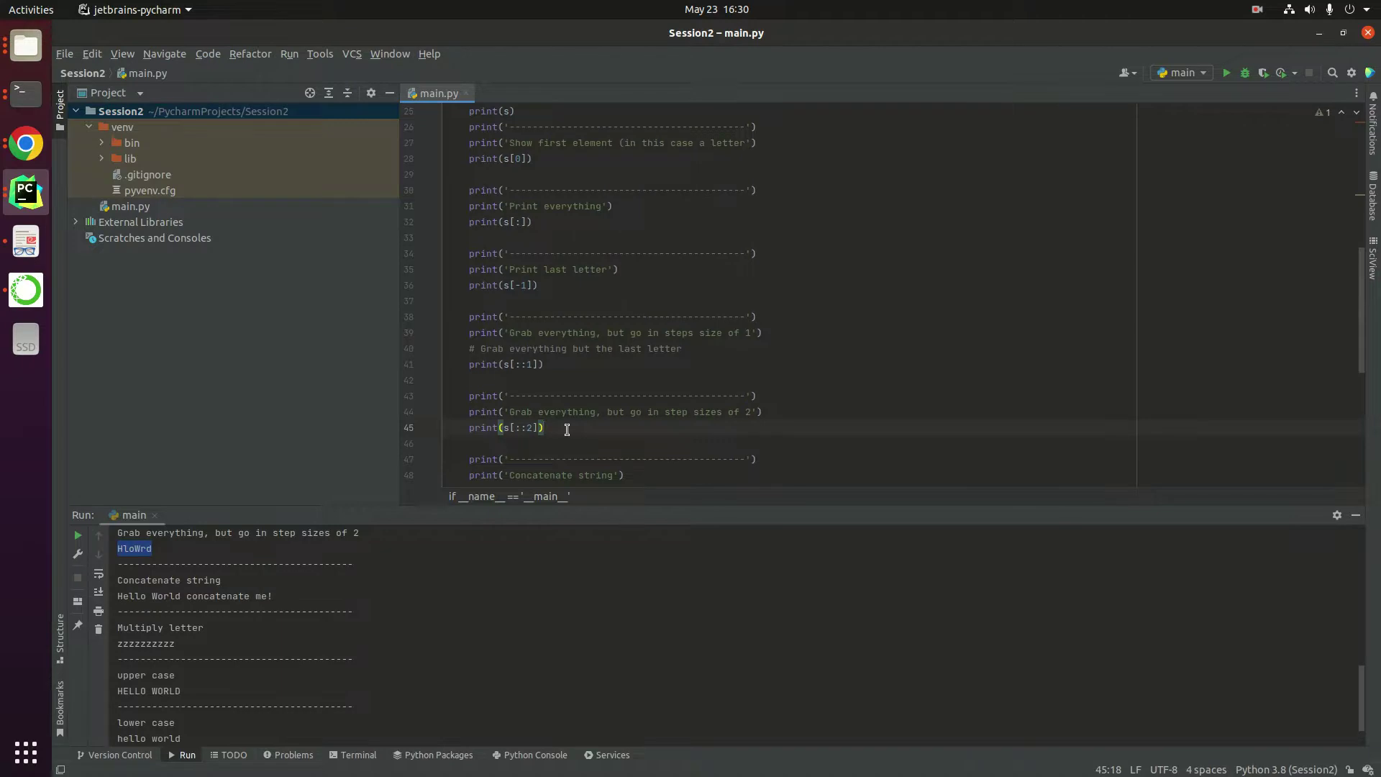
scroll(566, 428, "down", 3)
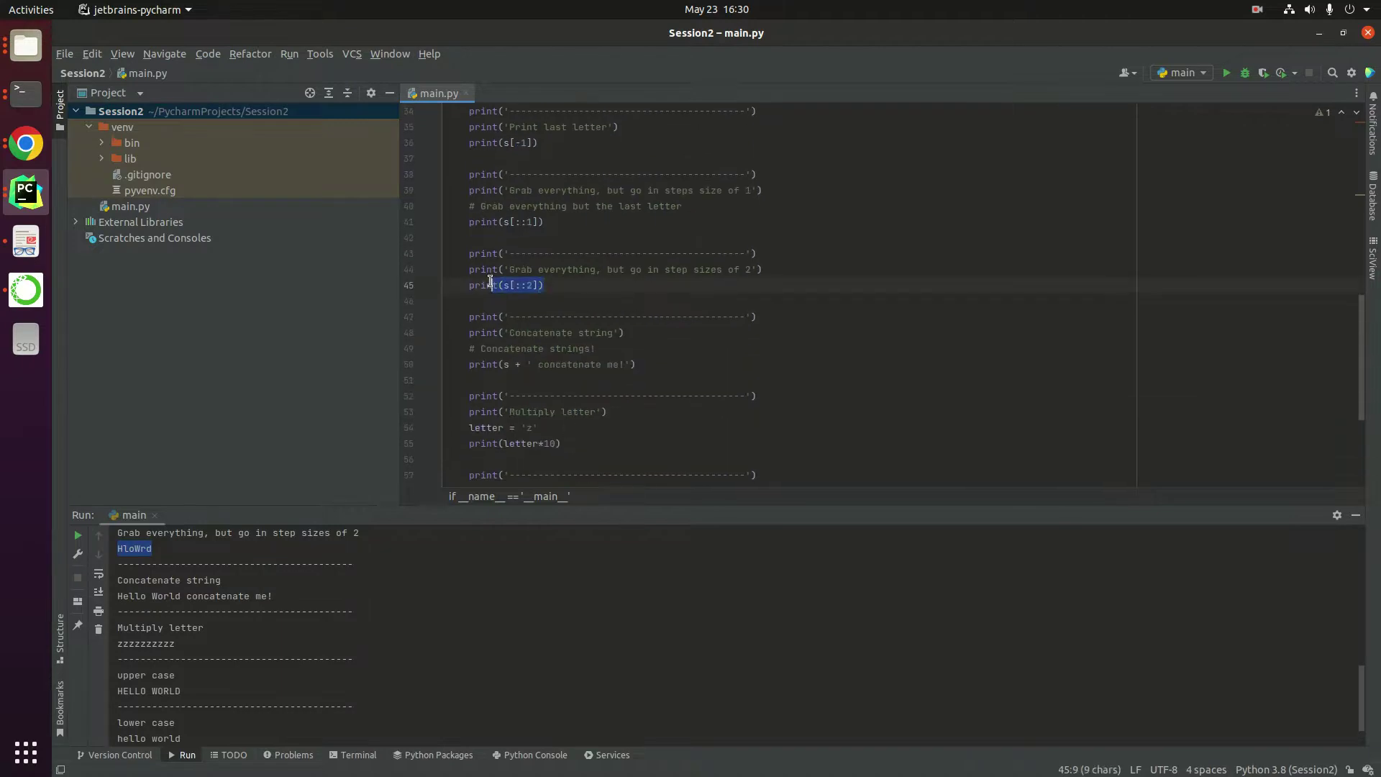
left_click(550, 333)
left_click_drag(475, 335, 624, 334)
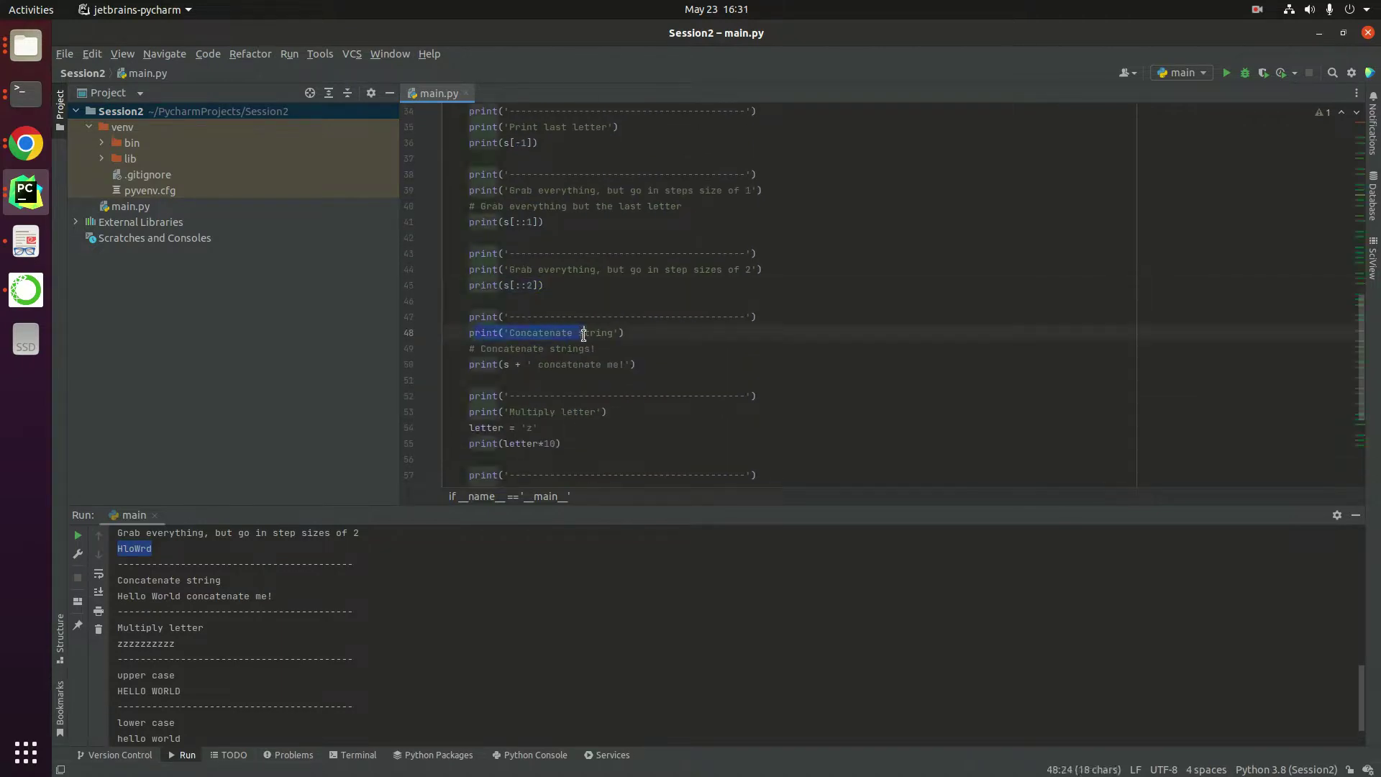
left_click(595, 348)
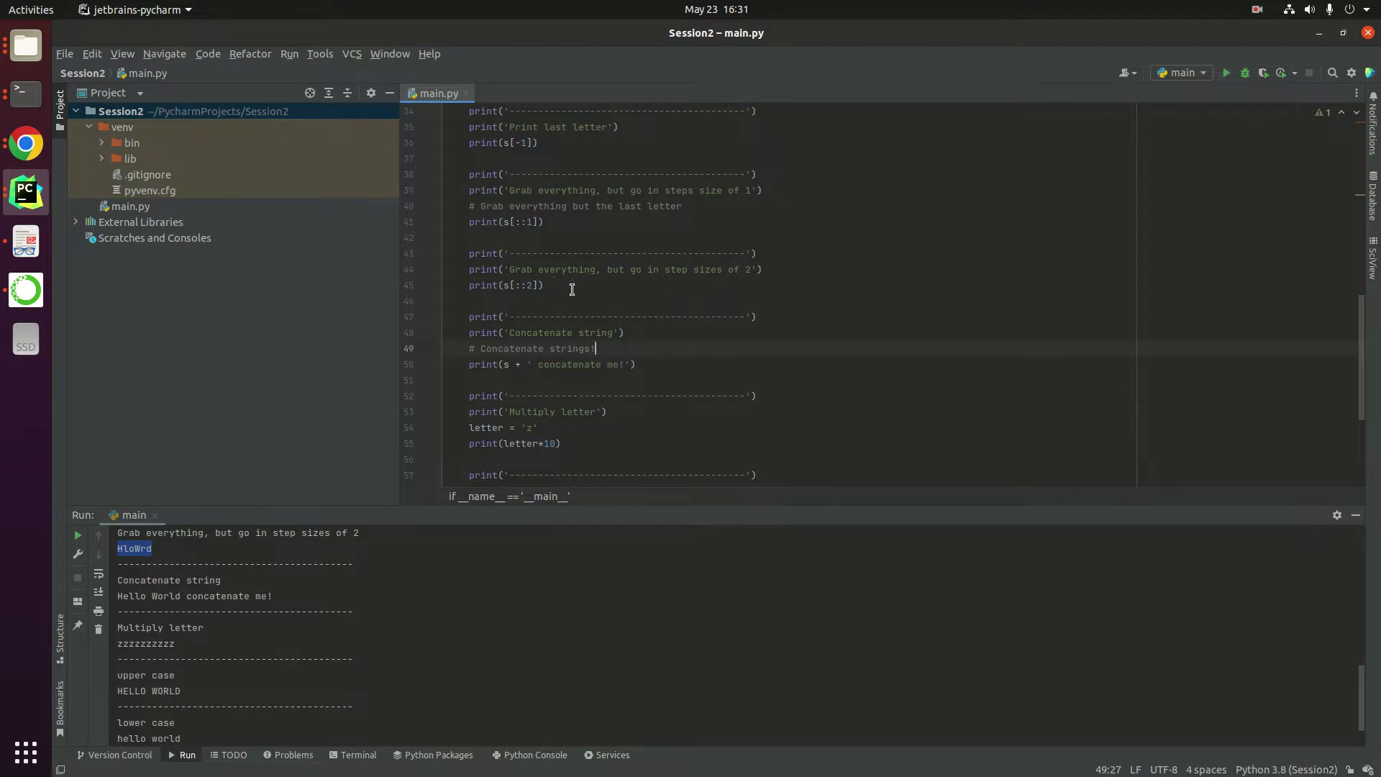
left_click(545, 285)
scroll(454, 578, "down", 3)
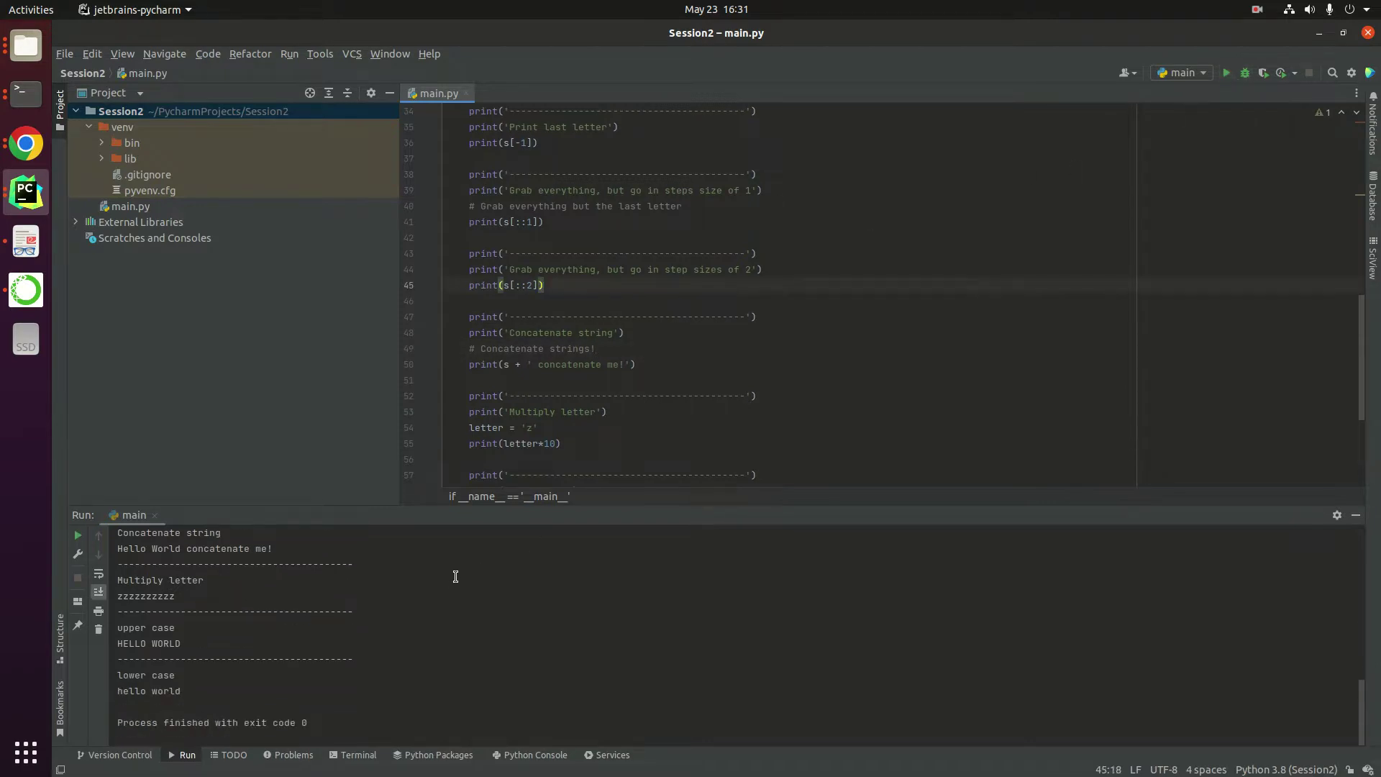
scroll(453, 577, "up", 5)
scroll(421, 625, "up", 8)
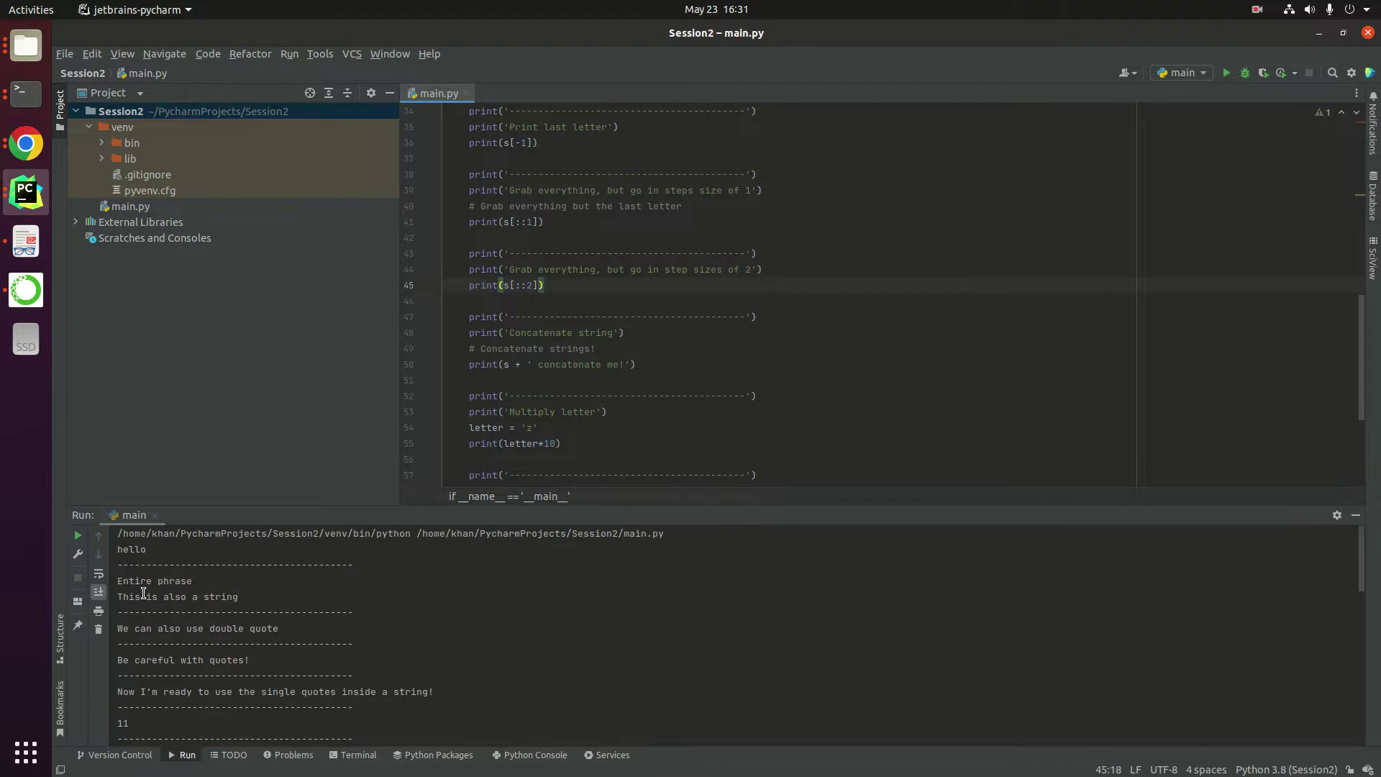
left_click_drag(128, 597, 238, 597)
left_click(281, 628)
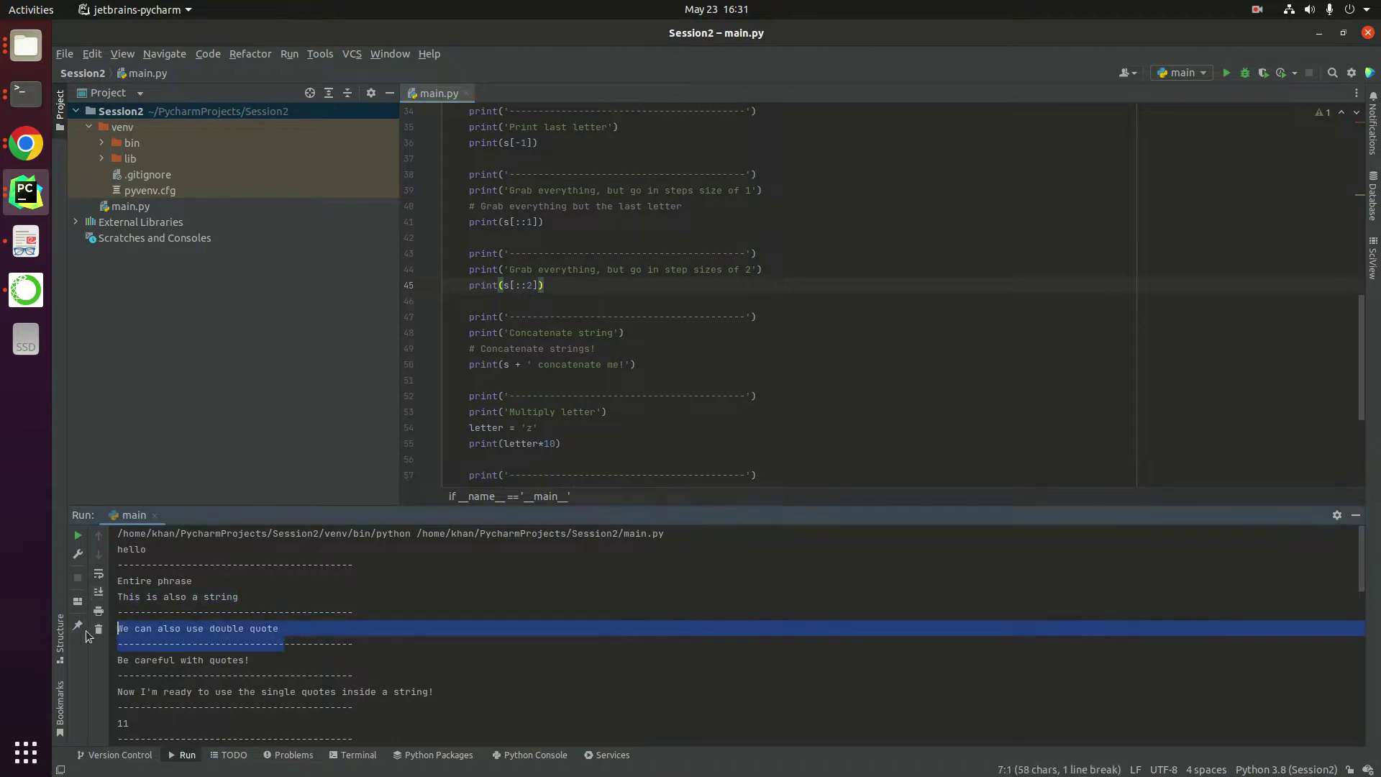
left_click_drag(134, 659, 254, 659)
scroll(287, 659, "down", 3)
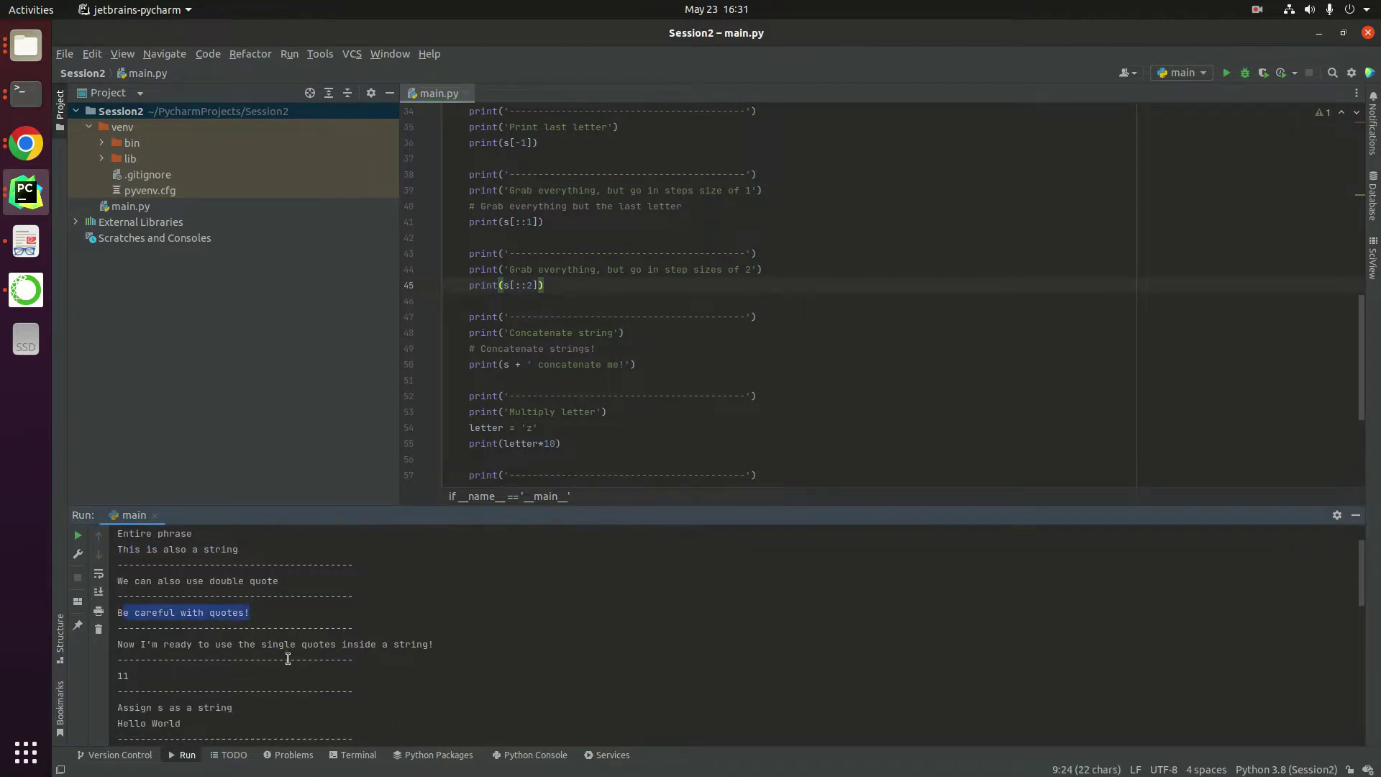
left_click_drag(140, 673, 116, 674)
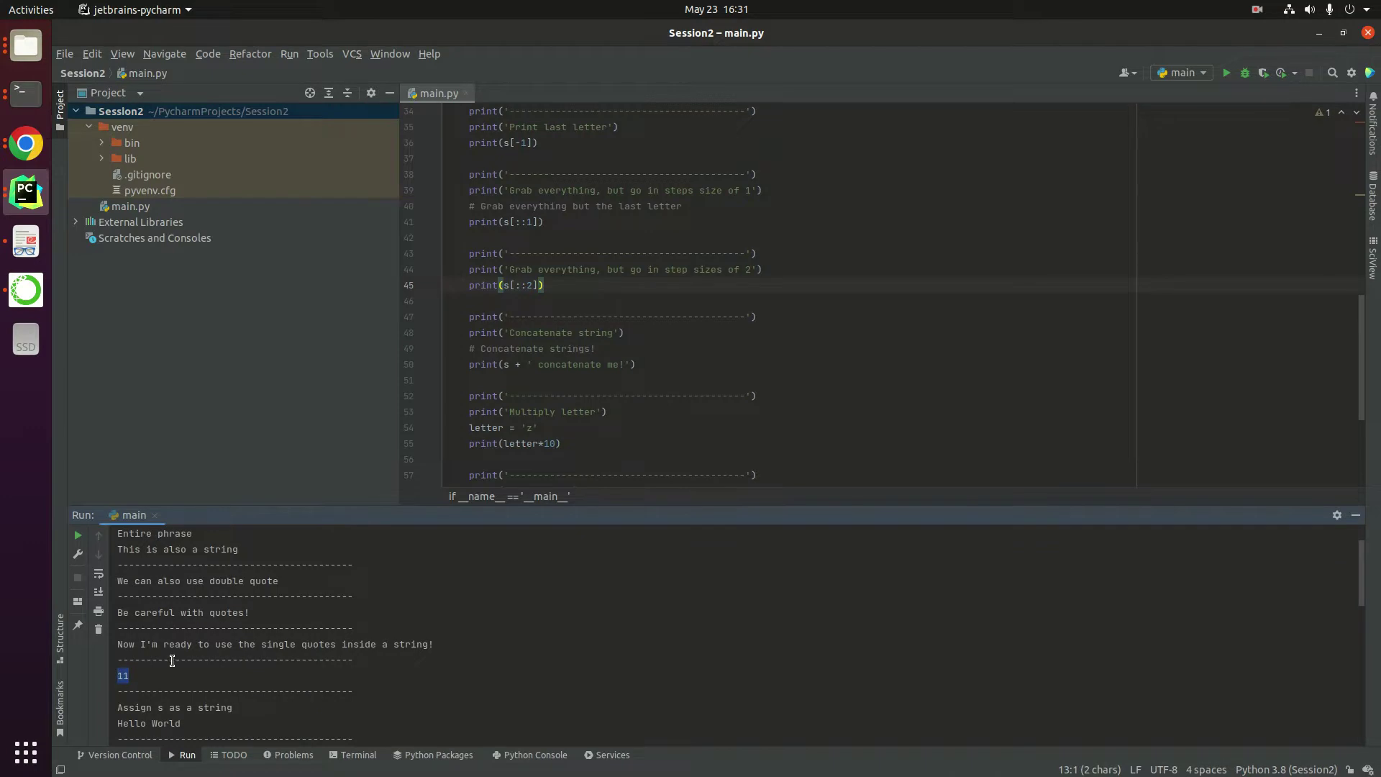
scroll(172, 661, "down", 3)
scroll(172, 661, "down", 3)
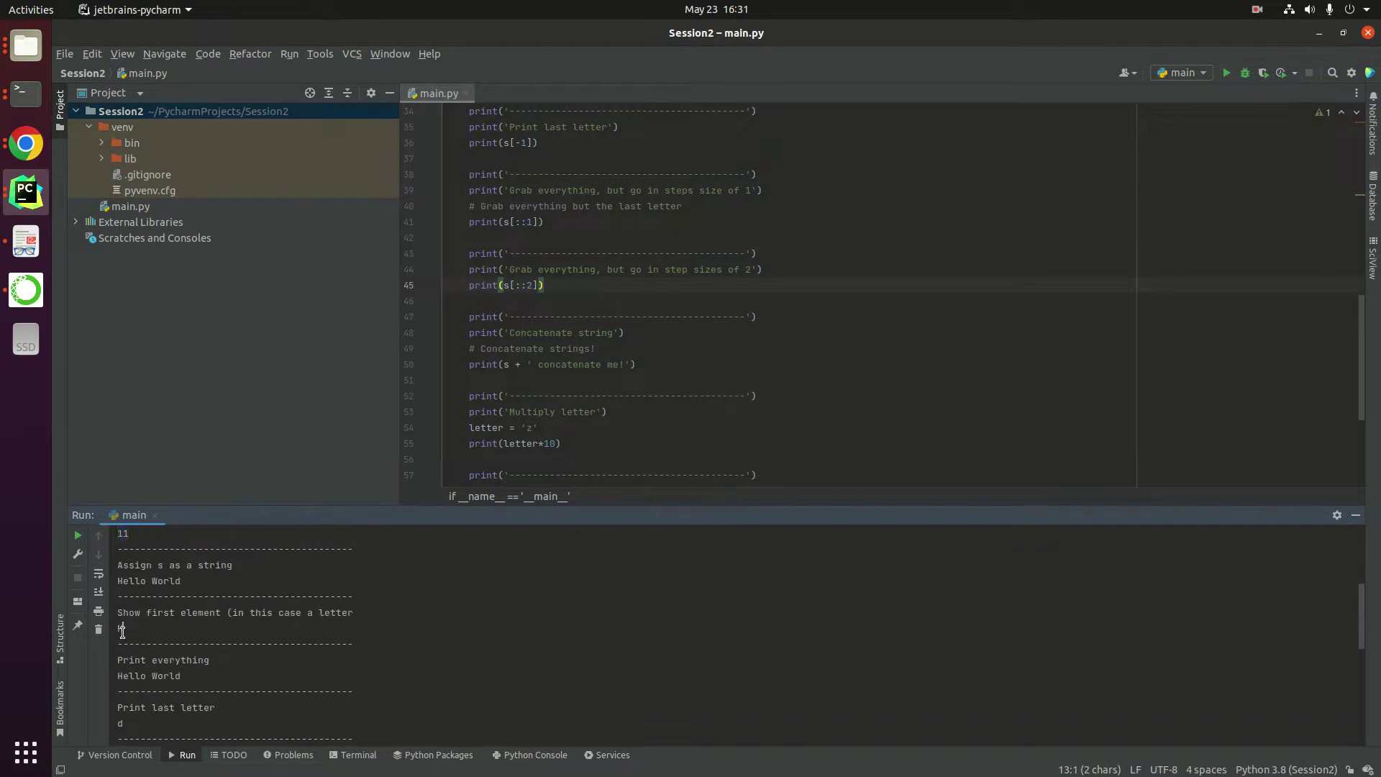
left_click(118, 675)
scroll(198, 675, "down", 2)
left_click_drag(147, 628, 114, 628)
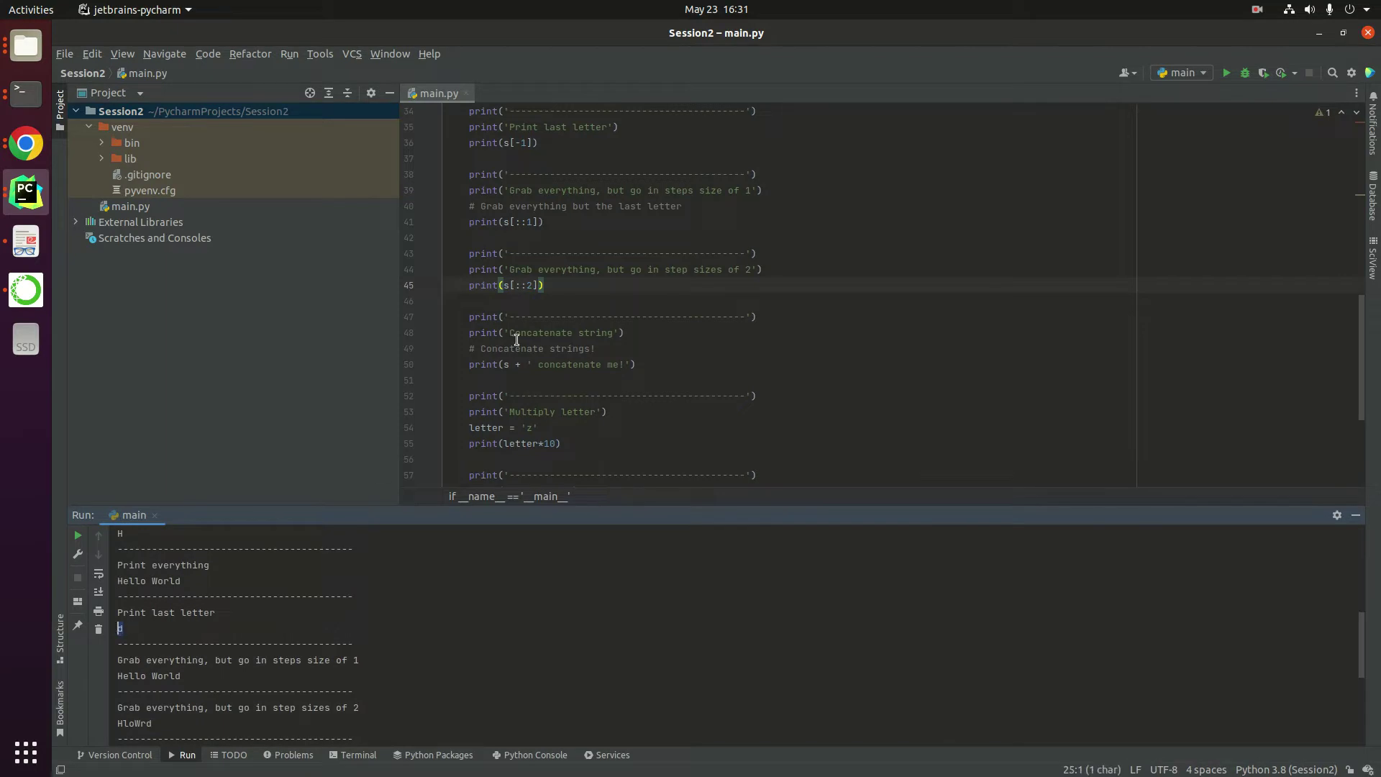
scroll(525, 323, "up", 3)
scroll(545, 313, "up", 3)
scroll(546, 292, "up", 3)
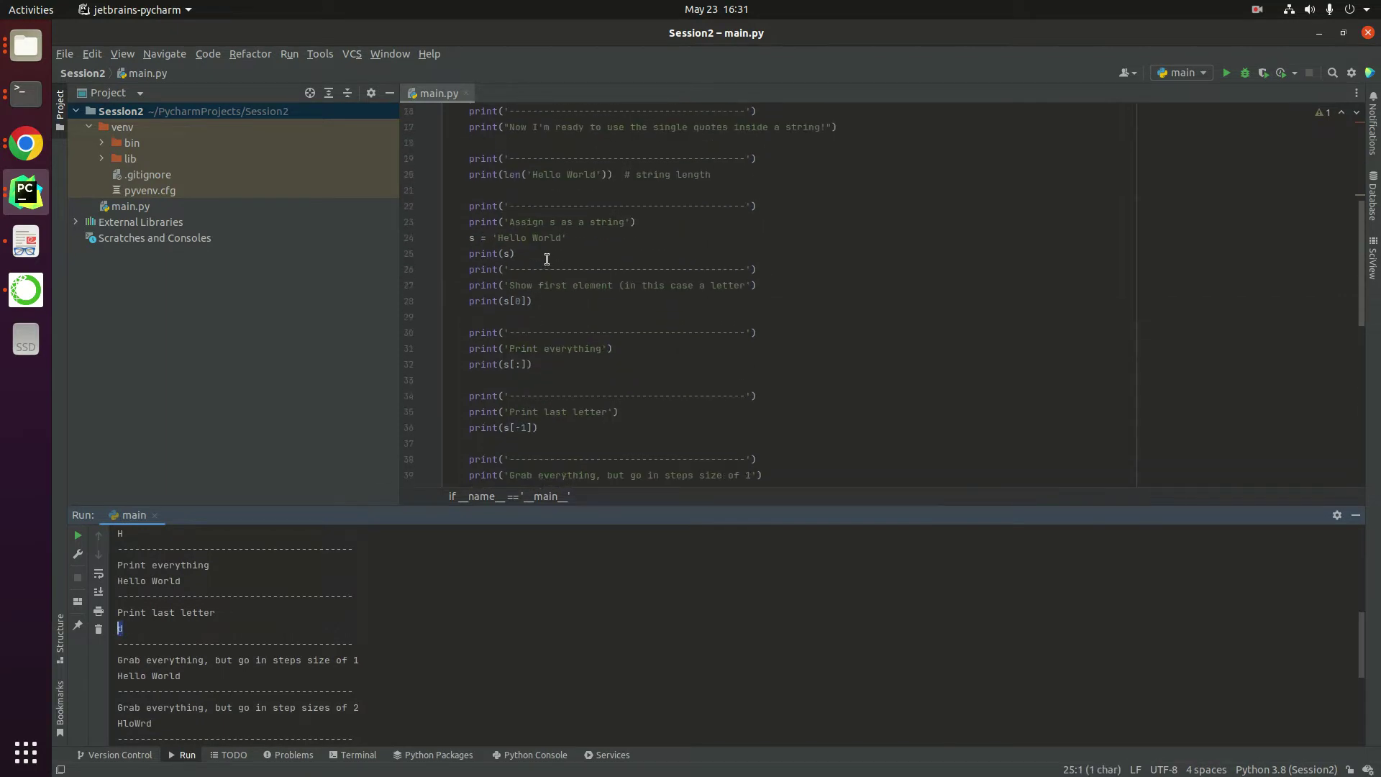
scroll(545, 313, "down", 3)
scroll(542, 377, "down", 3)
scroll(542, 387, "up", 3)
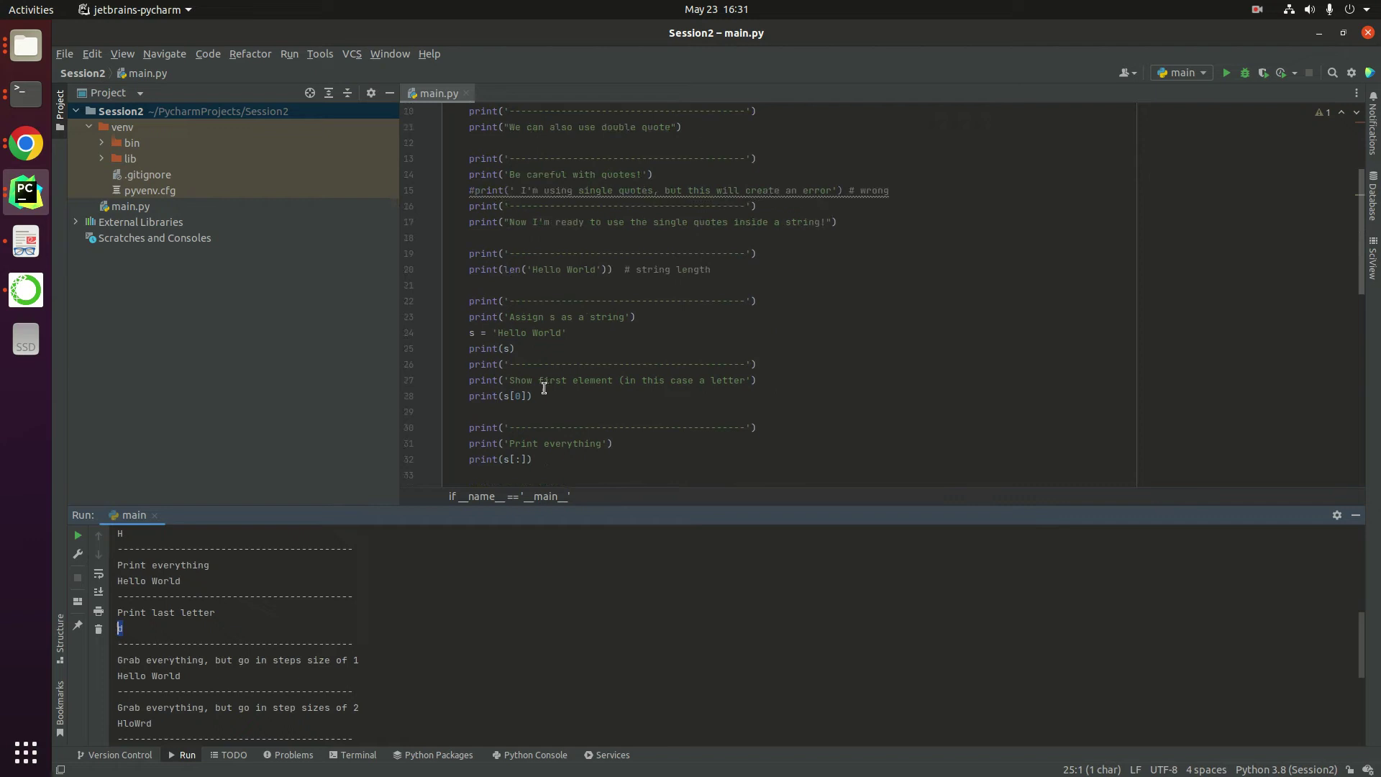
left_click_drag(539, 428, 464, 430)
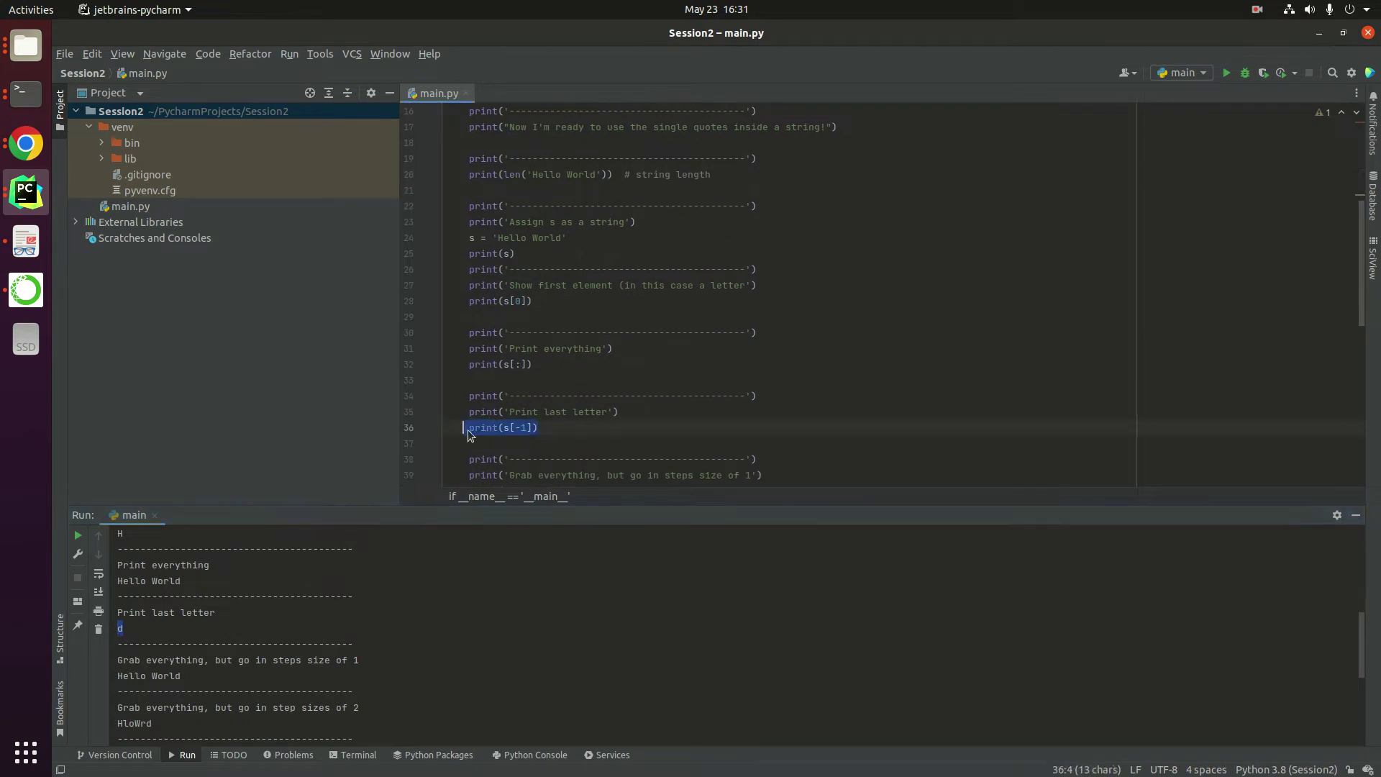
scroll(475, 432, "down", 3)
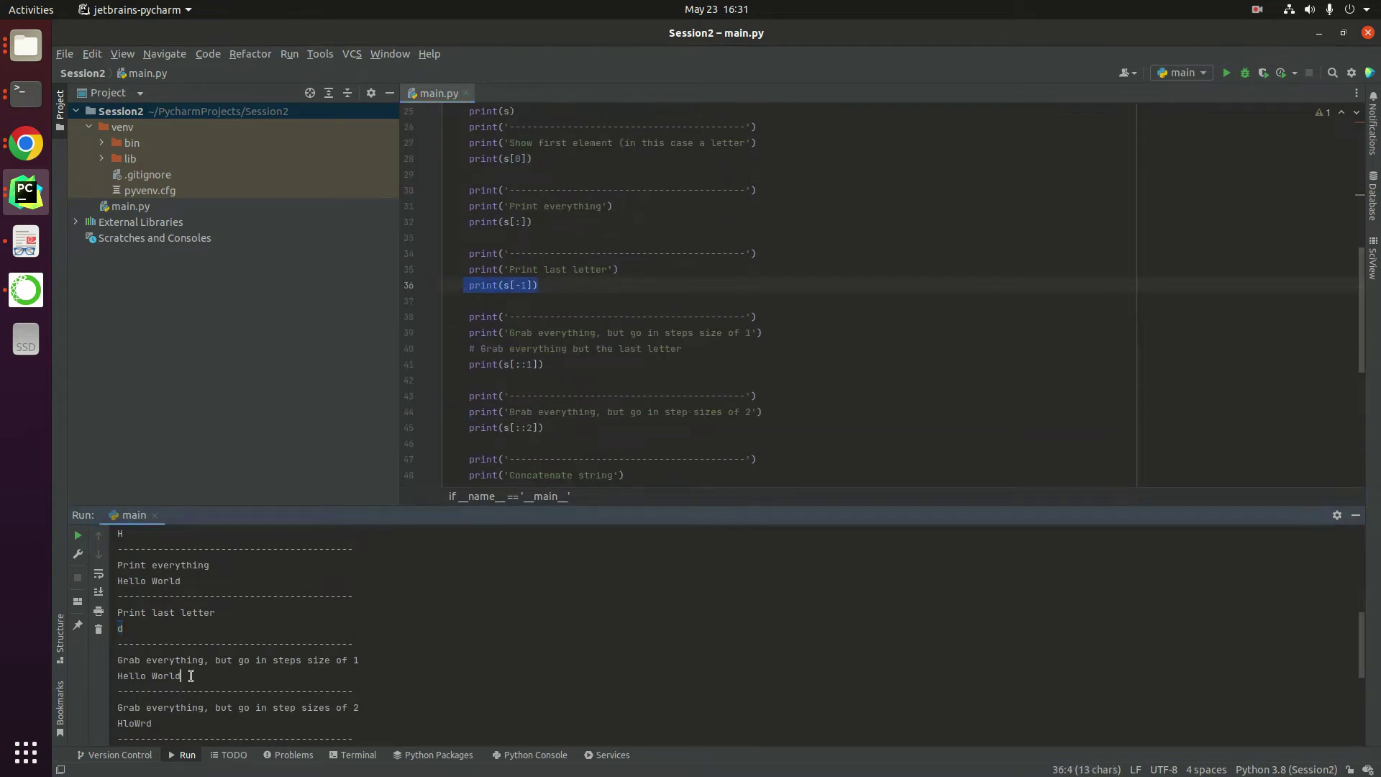
left_click_drag(181, 675, 131, 675)
scroll(151, 674, "down", 1)
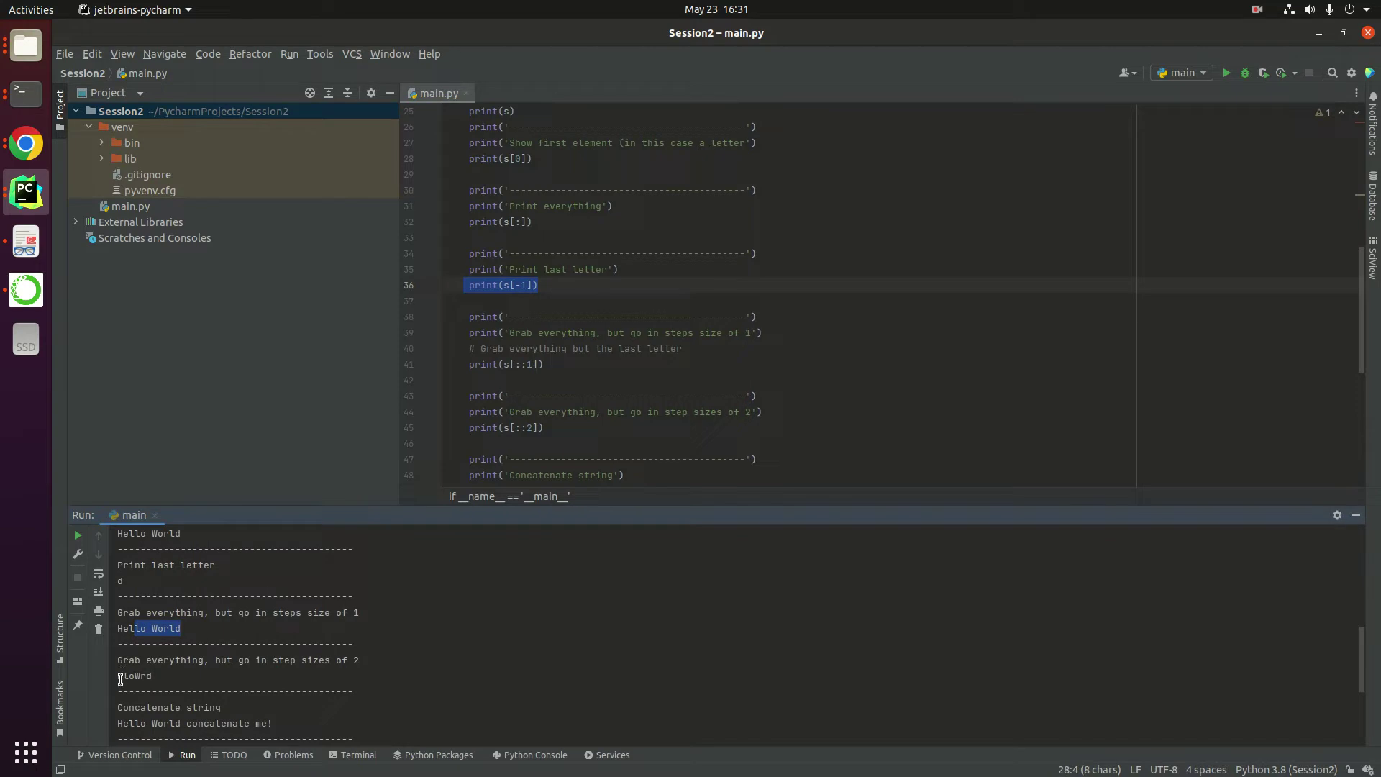
left_click(119, 678)
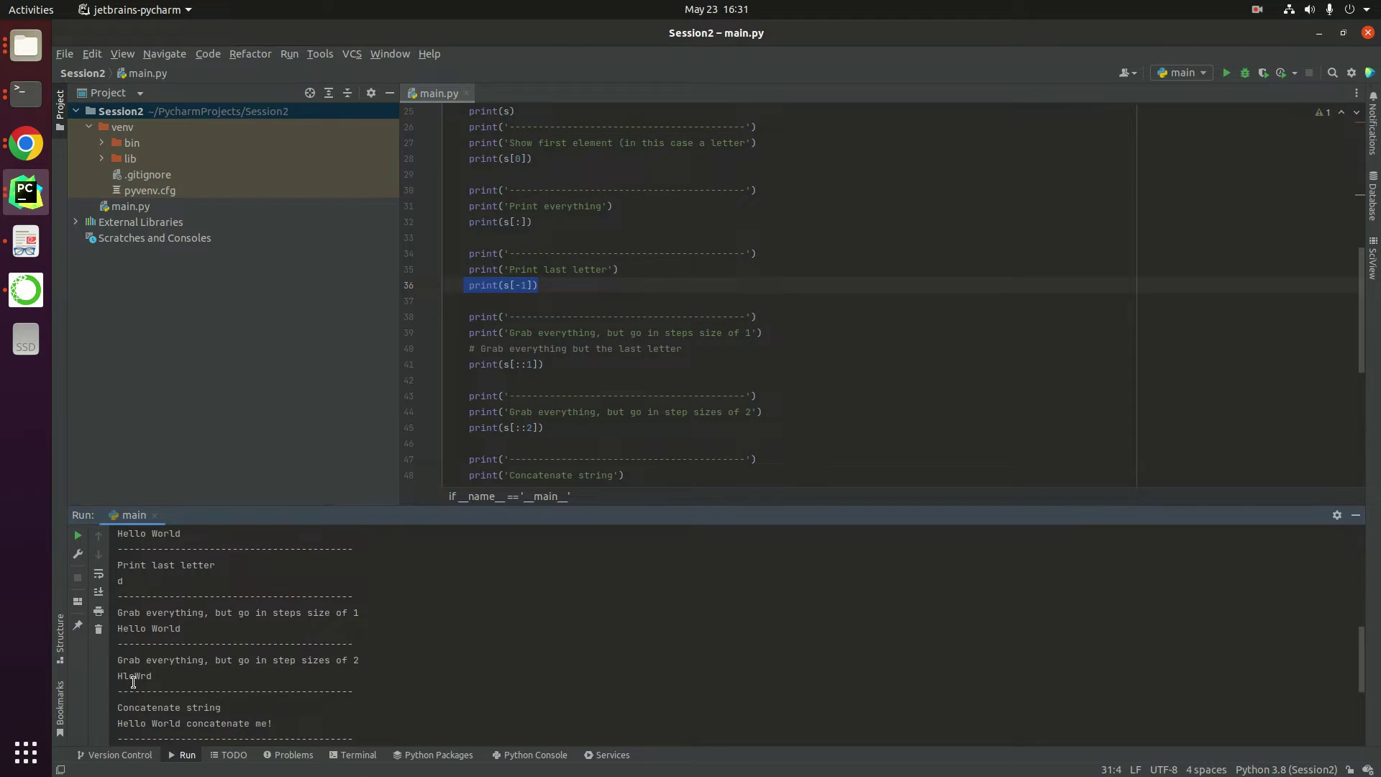
left_click(139, 677)
left_click(148, 676)
left_click_drag(545, 428, 465, 428)
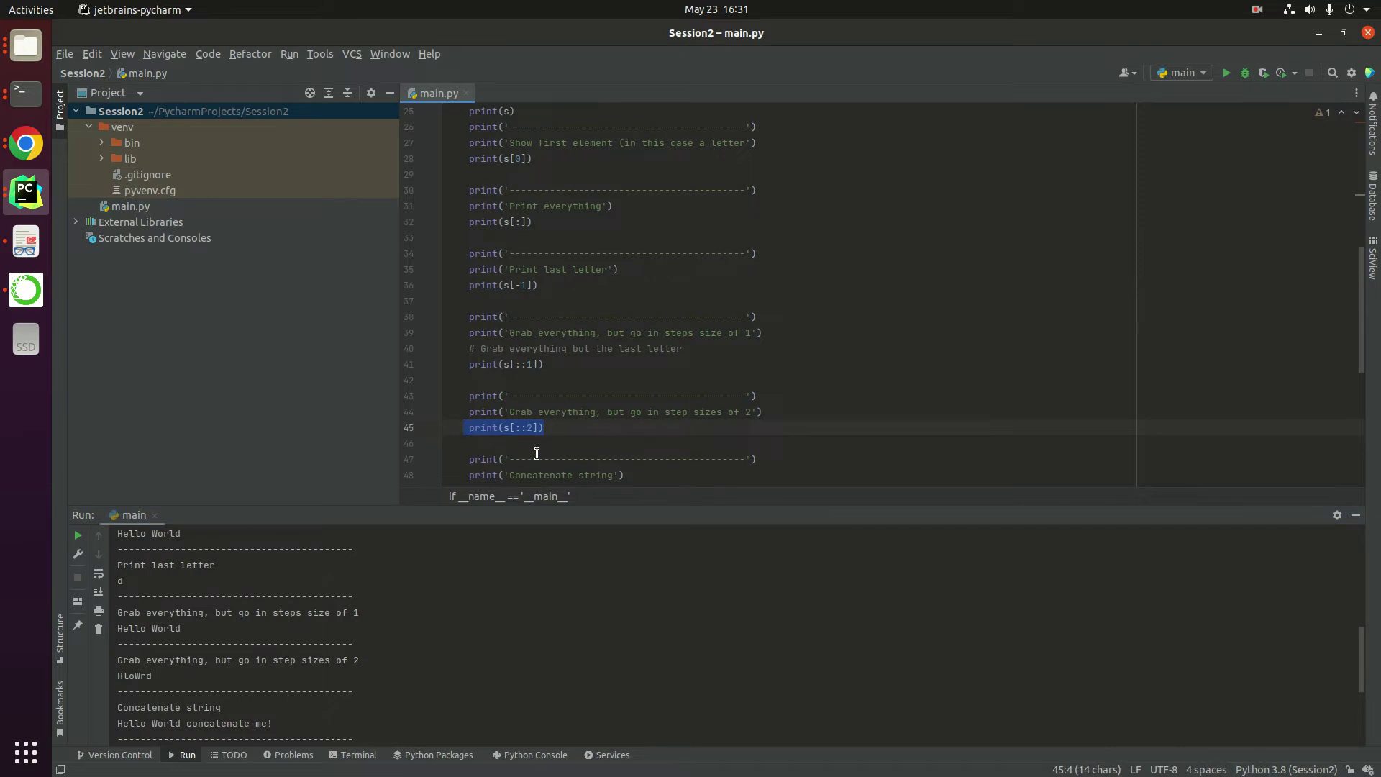
left_click(522, 457)
scroll(519, 411, "down", 2)
mouse_move(469, 380)
left_mouse_down()
mouse_move(623, 381)
mouse_move(469, 414)
mouse_move(621, 412)
left_mouse_up()
left_click(540, 413)
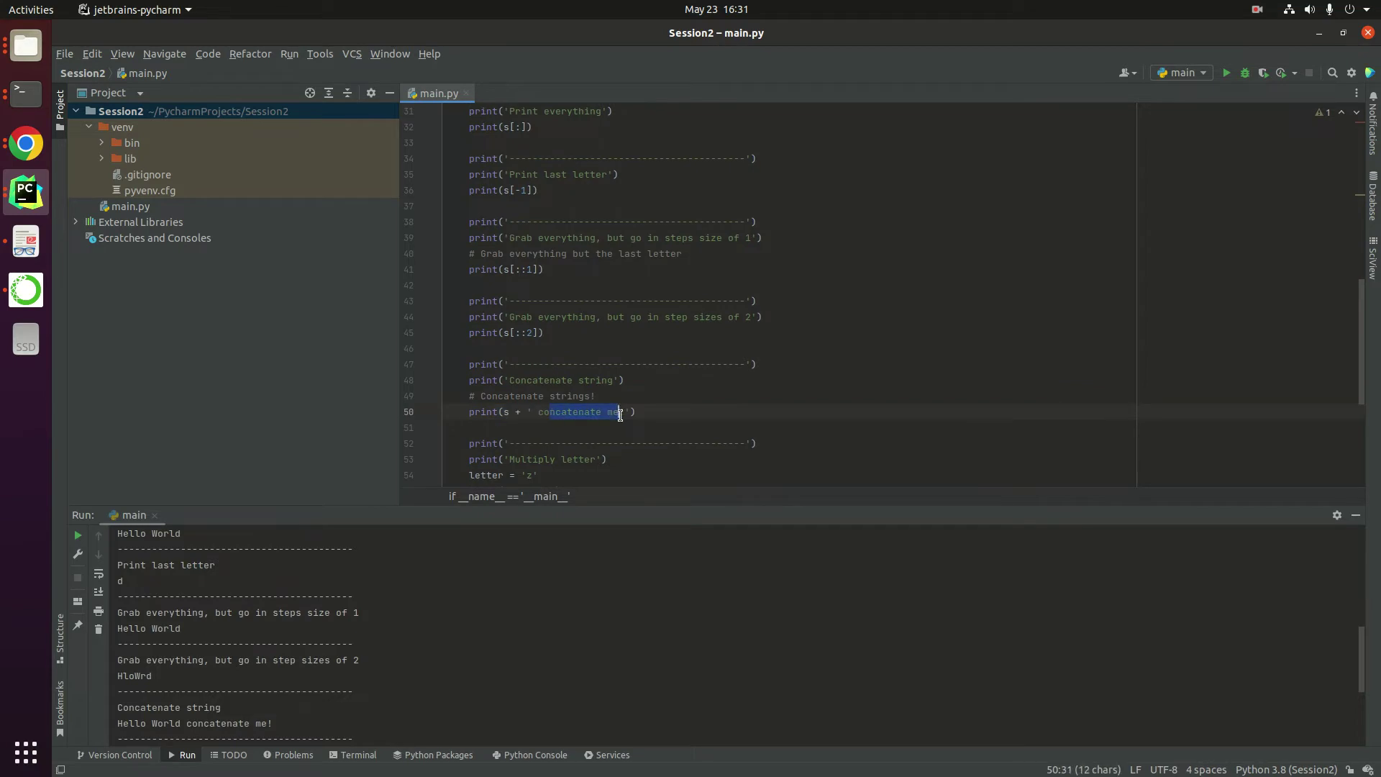
scroll(528, 448, "down", 3)
scroll(528, 448, "down", 3)
scroll(285, 680, "down", 3)
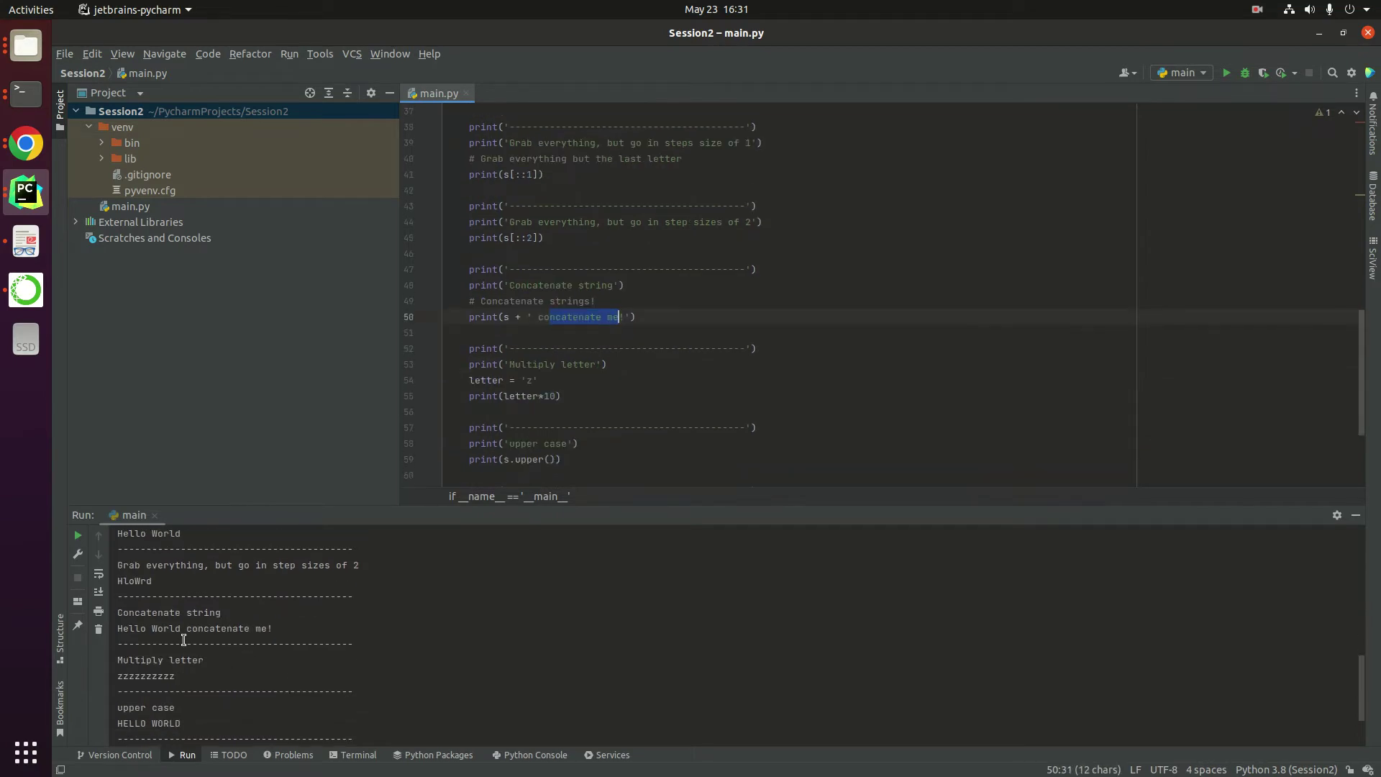
left_click_drag(184, 641, 265, 629)
left_click(265, 644)
mouse_move(467, 380)
left_mouse_down()
mouse_move(539, 380)
mouse_move(473, 398)
left_mouse_up()
left_click(562, 395)
left_click_drag(170, 678, 117, 659)
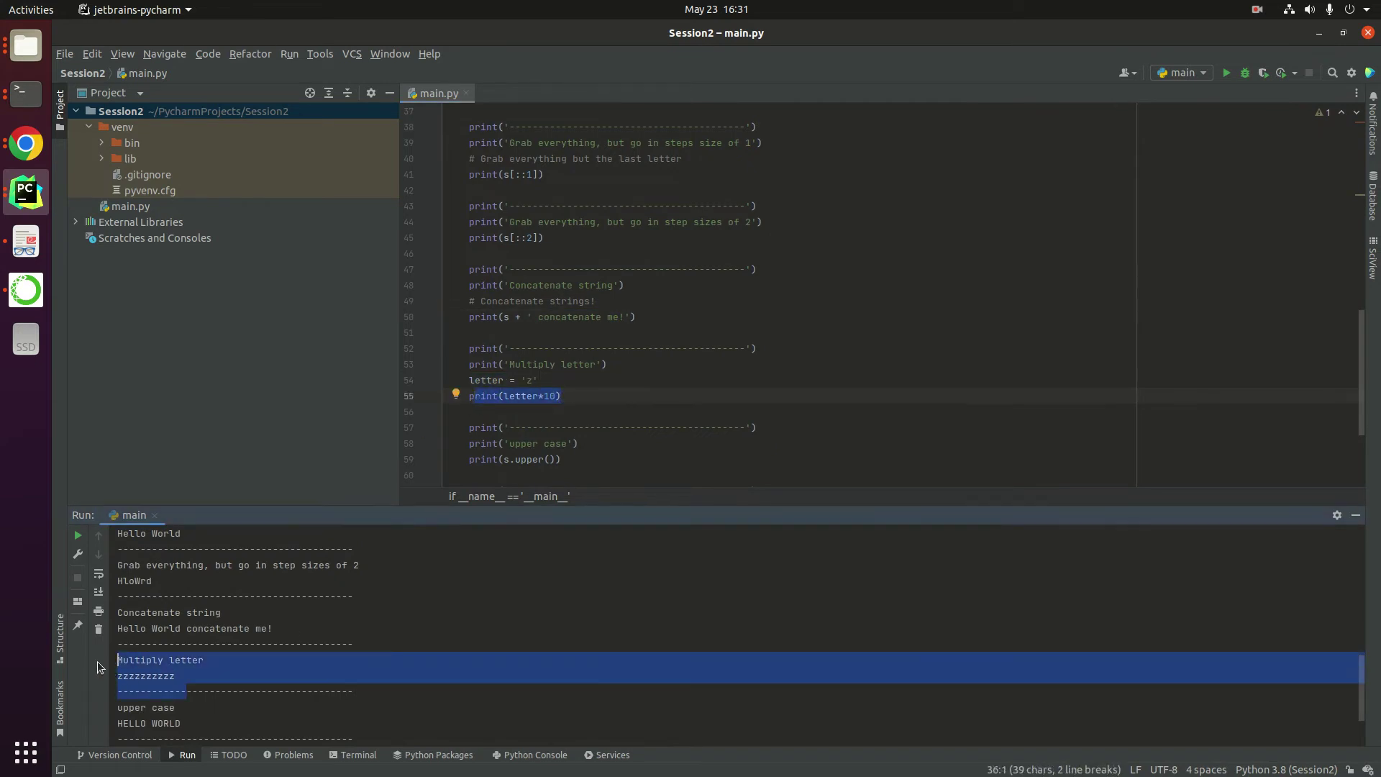
left_click(116, 675)
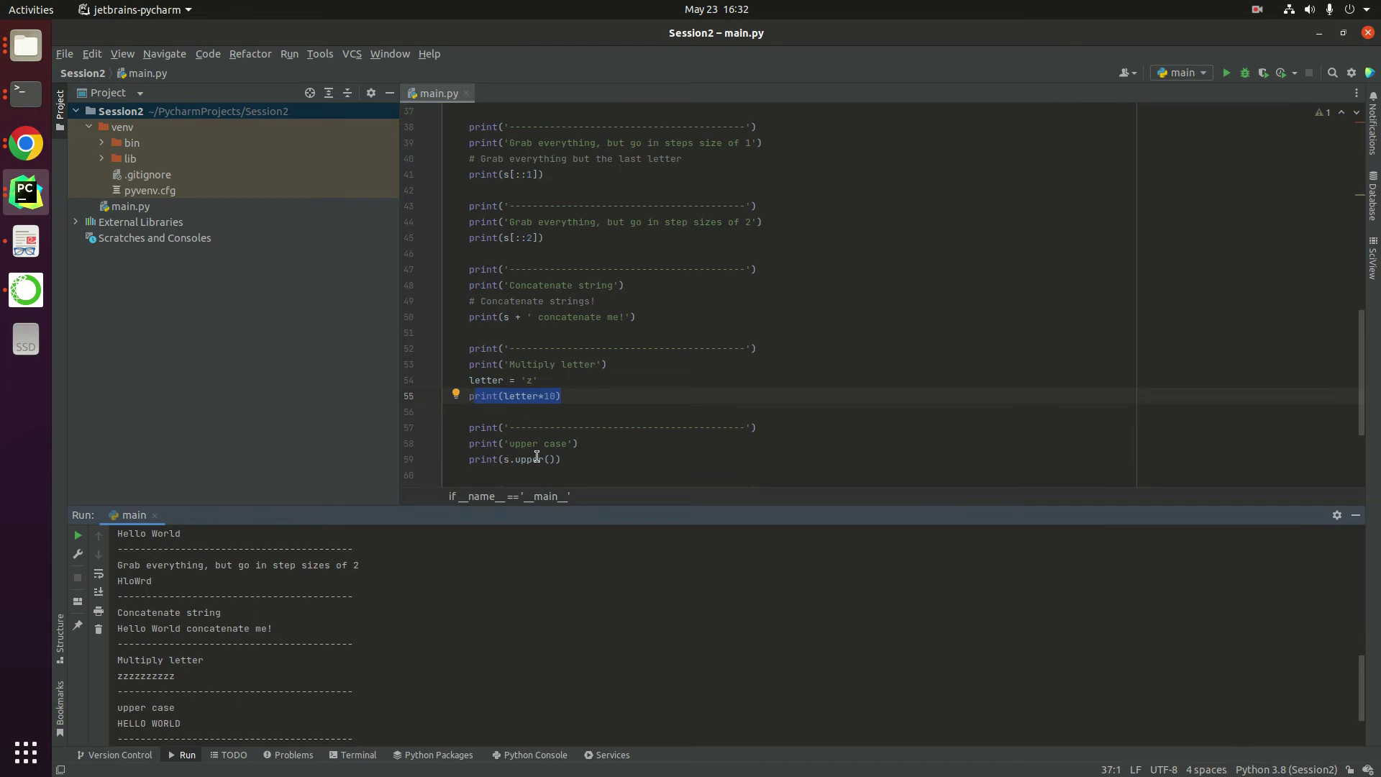
scroll(536, 459, "down", 3)
left_click_drag(470, 363, 579, 364)
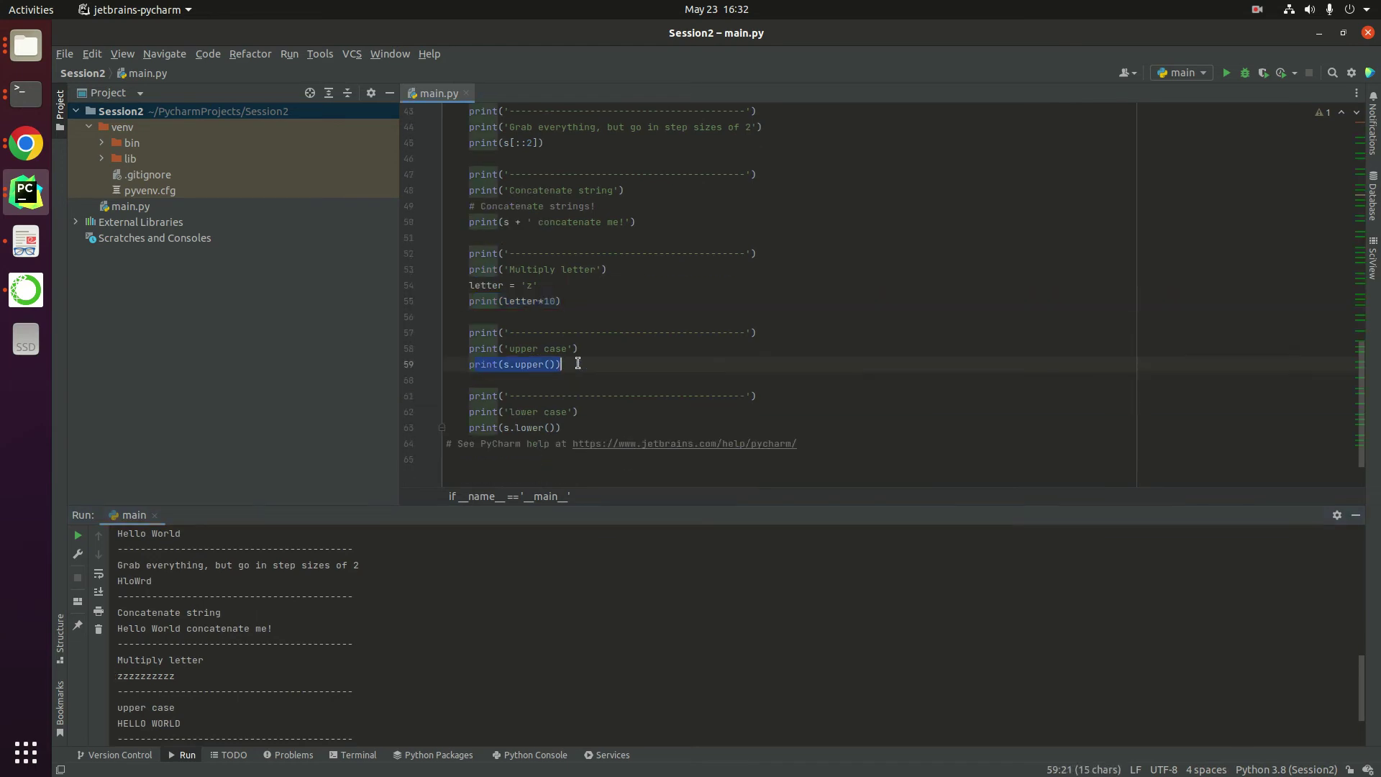
left_click_drag(563, 428, 464, 428)
scroll(463, 426, "down", 2)
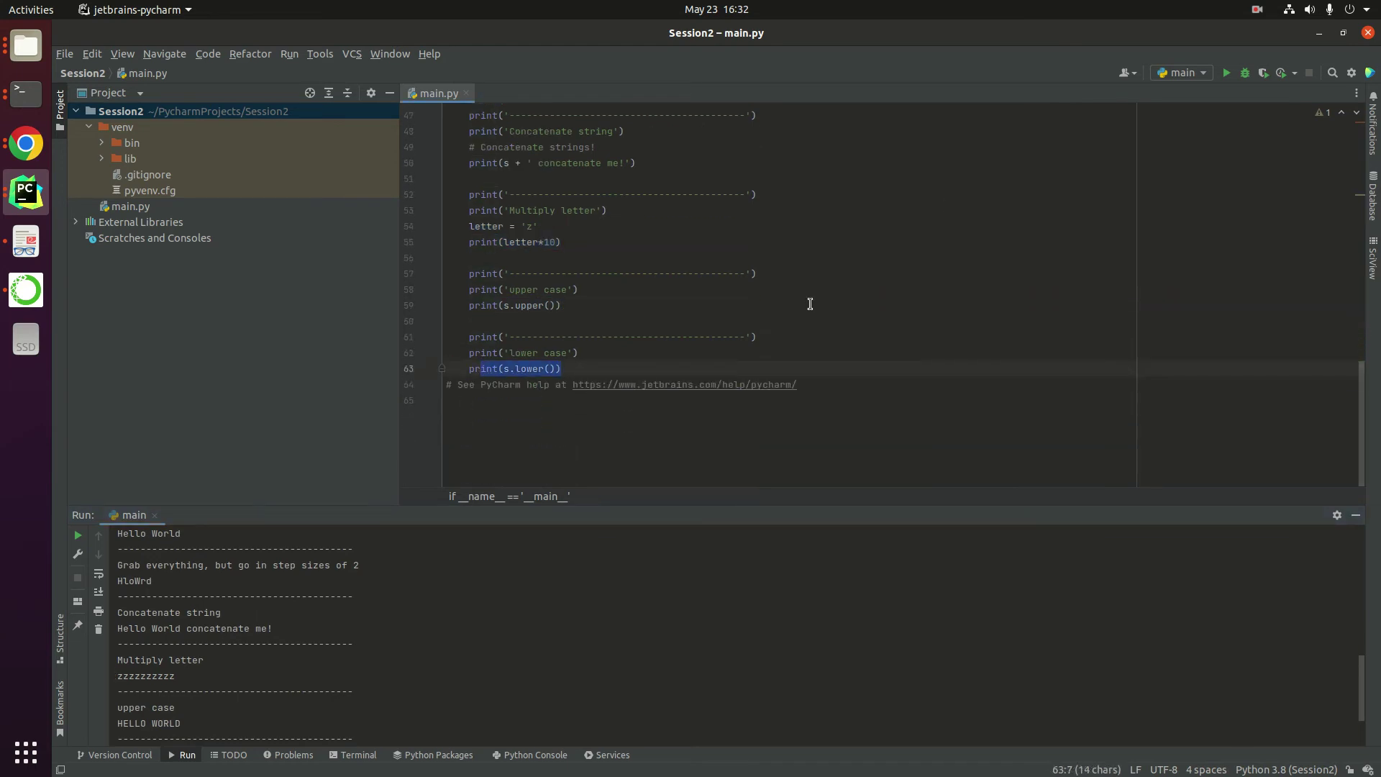
scroll(390, 656, "down", 3)
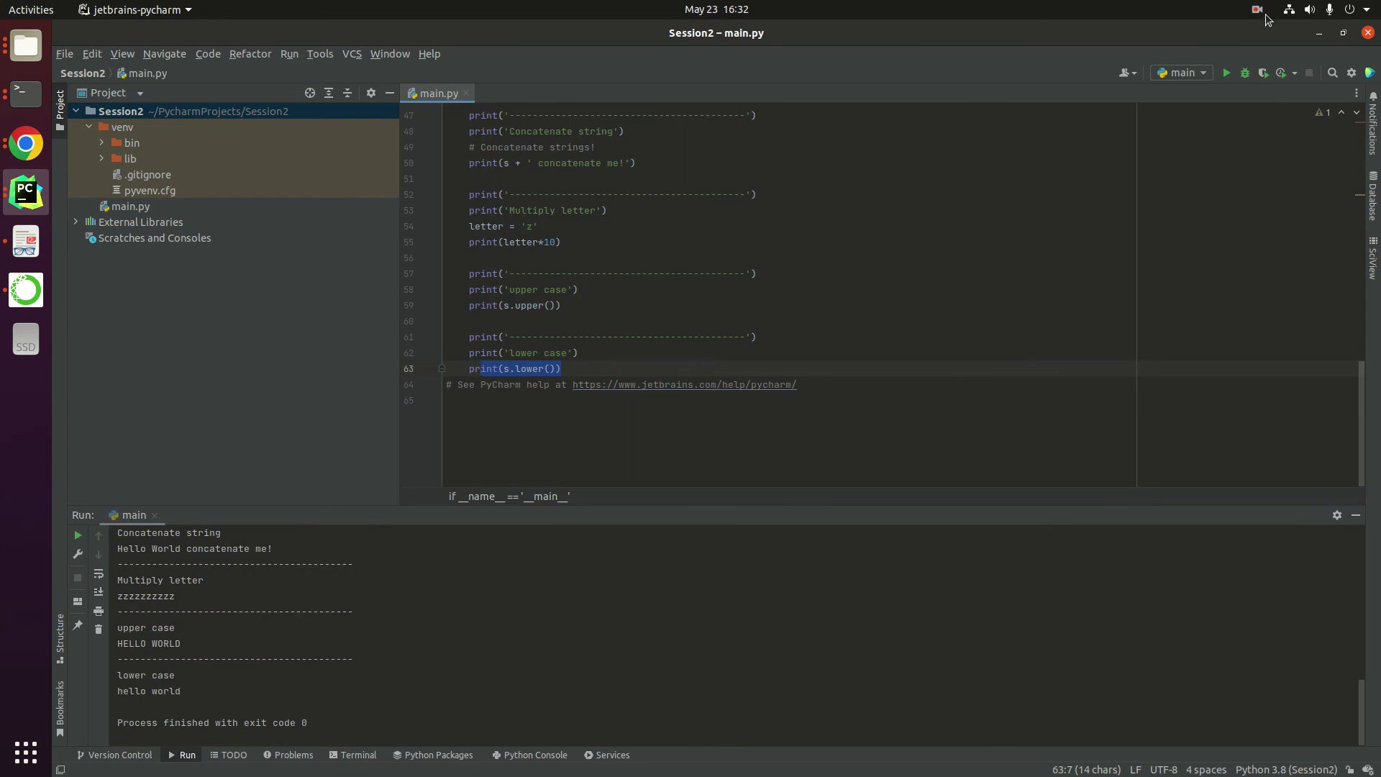